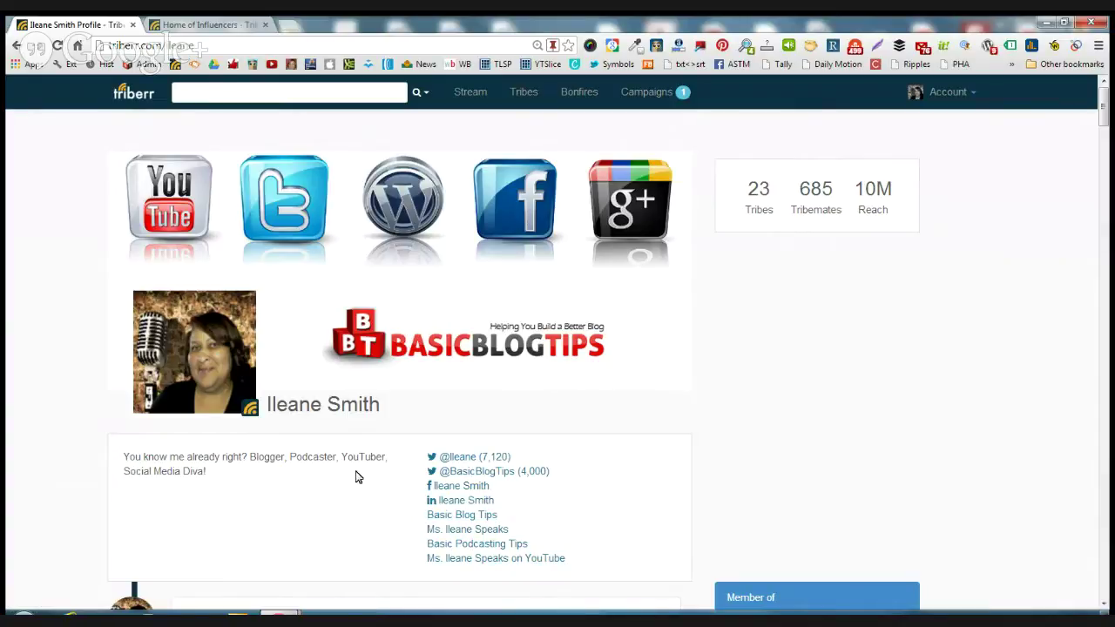
Step: Open Account Settings and review the profile's bio, website and Eastern Time (GMT-05:00) timezone
mouse_move(402, 341)
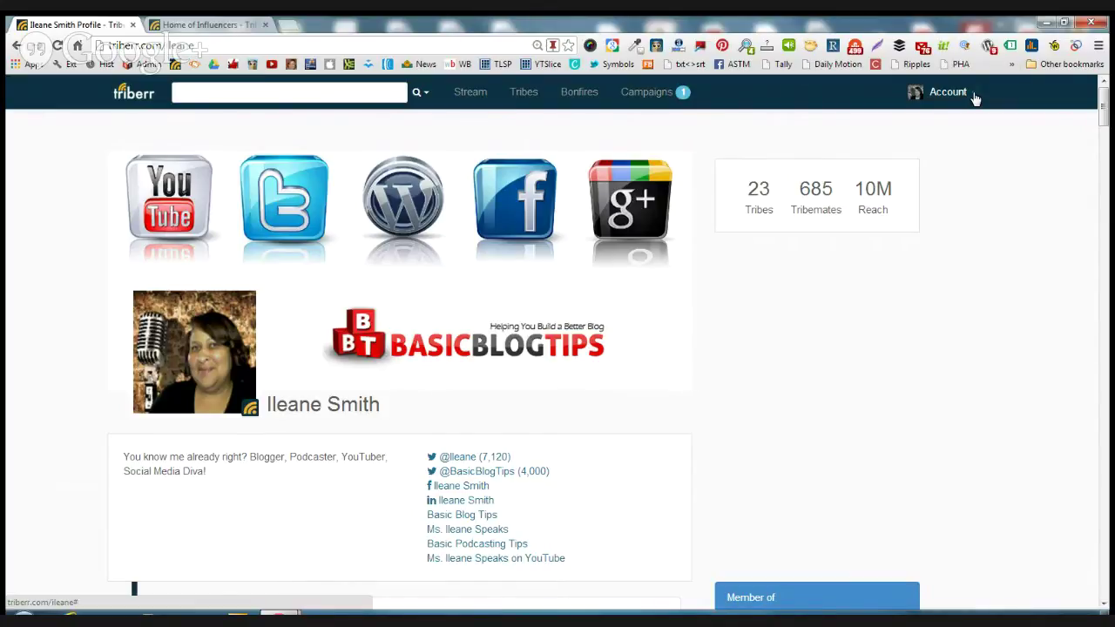
click(975, 99)
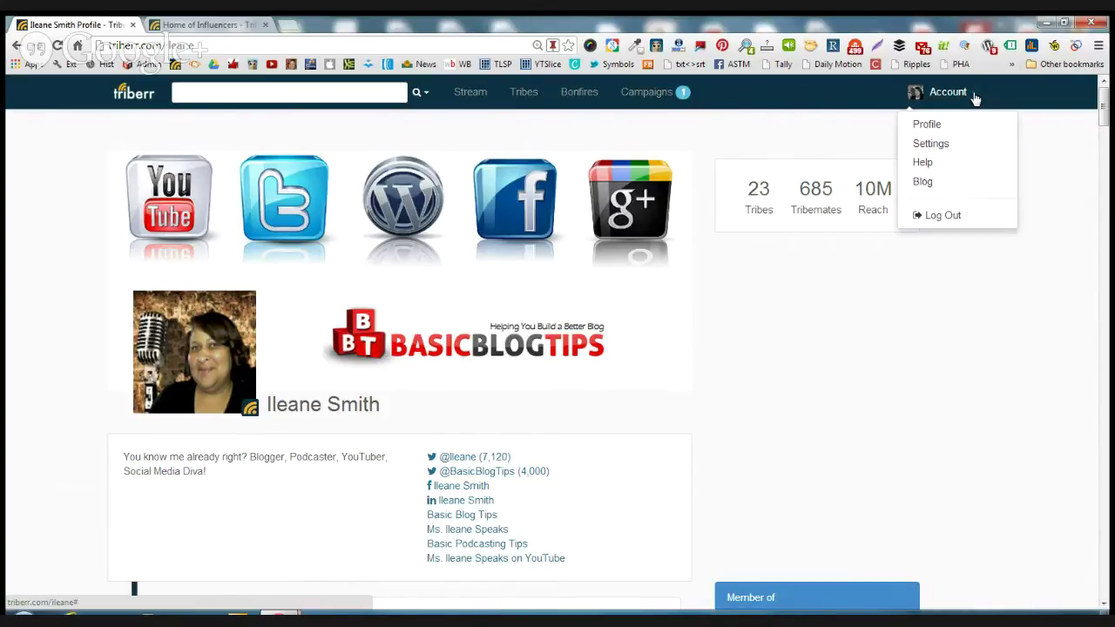
click(934, 128)
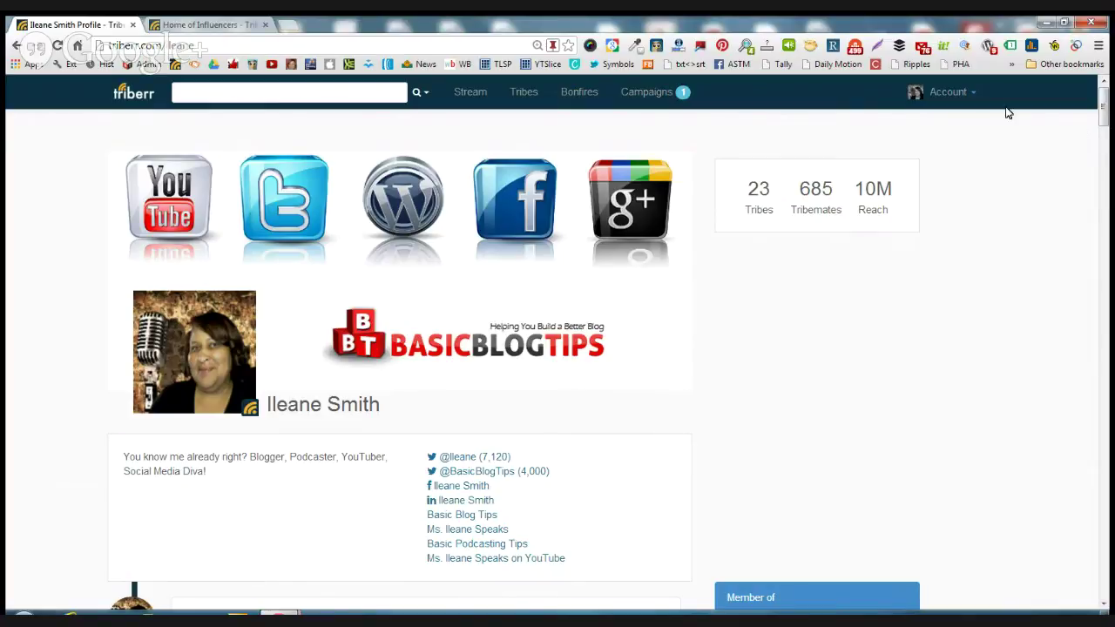
click(968, 94)
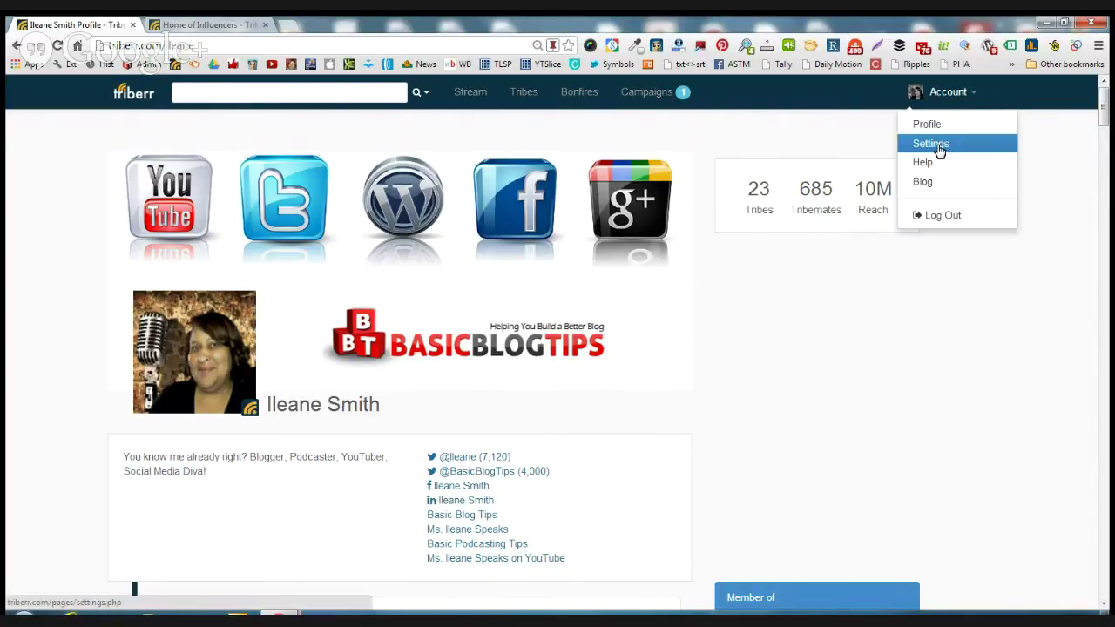
click(938, 149)
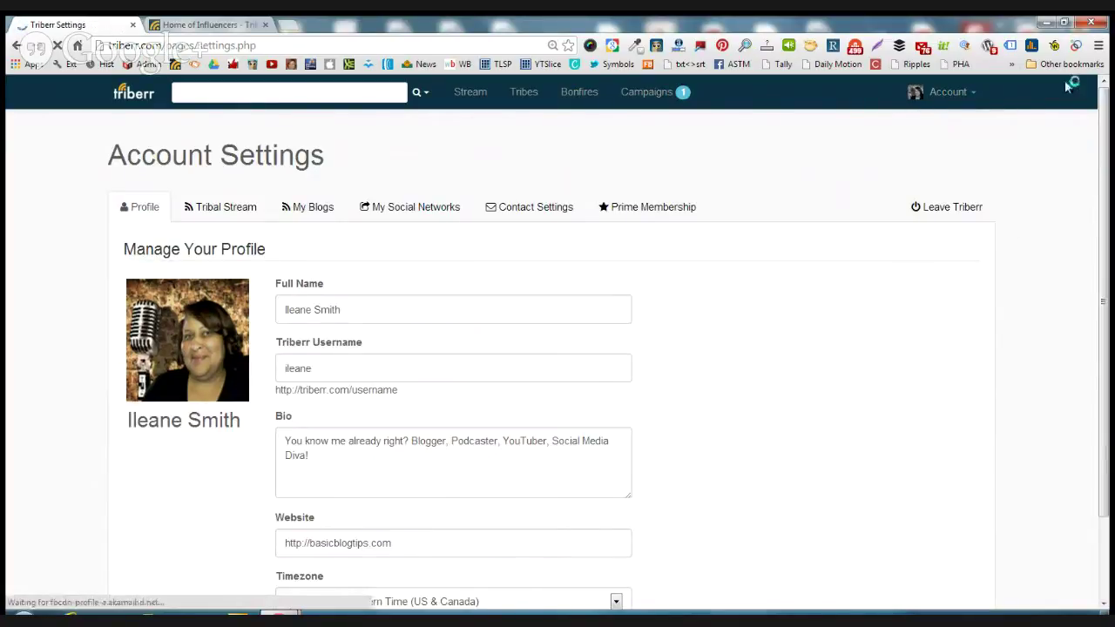
scroll(345, 289, down, 1)
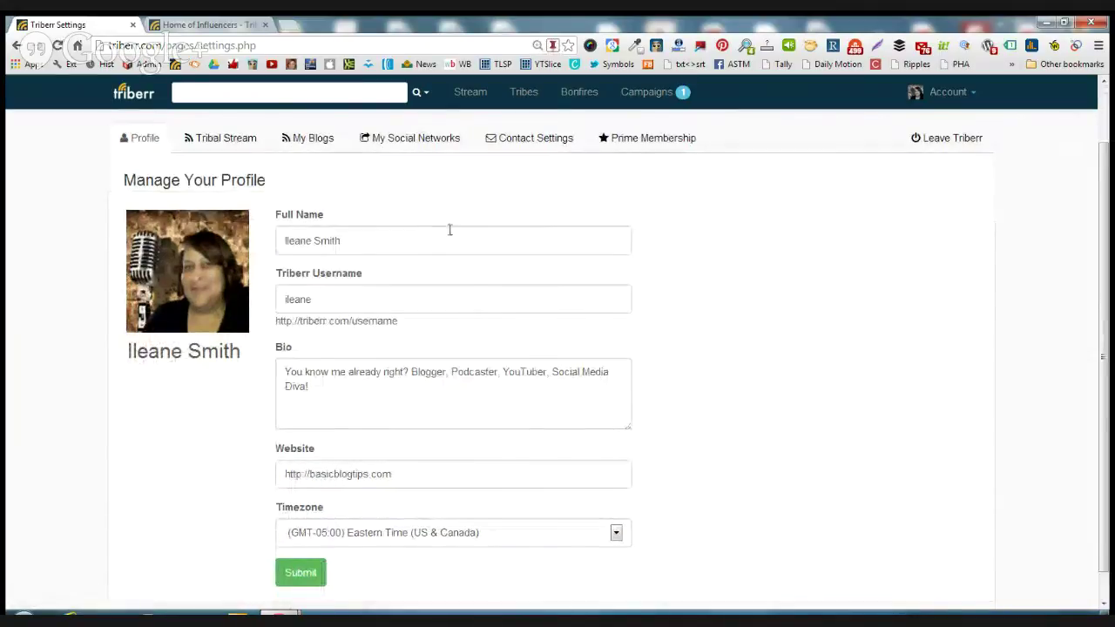
scroll(447, 244, down, 1)
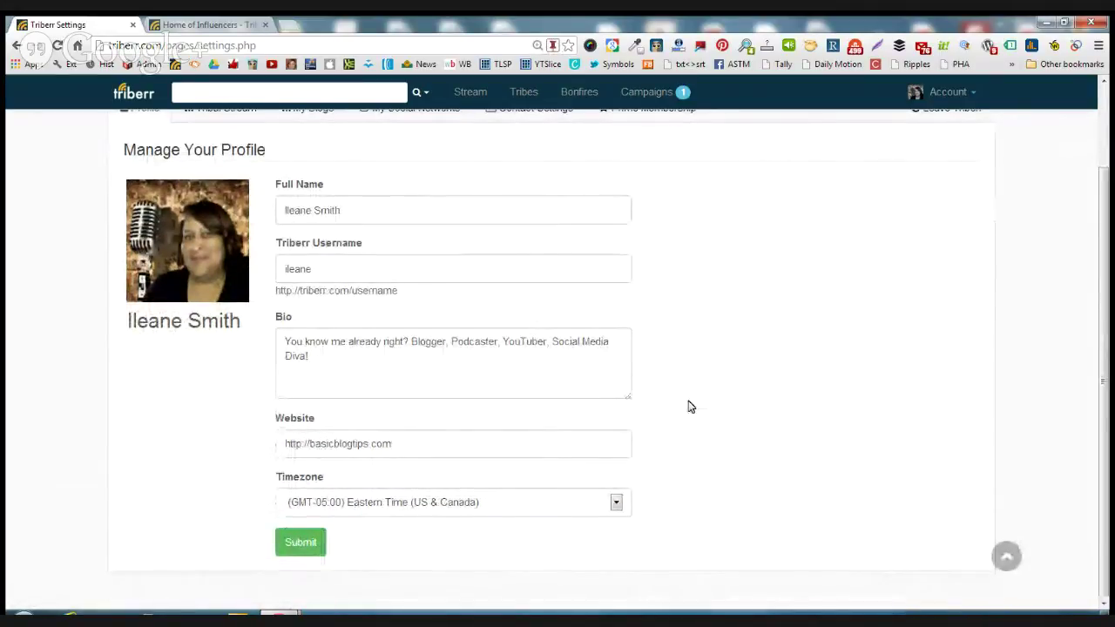
scroll(474, 297, up, 2)
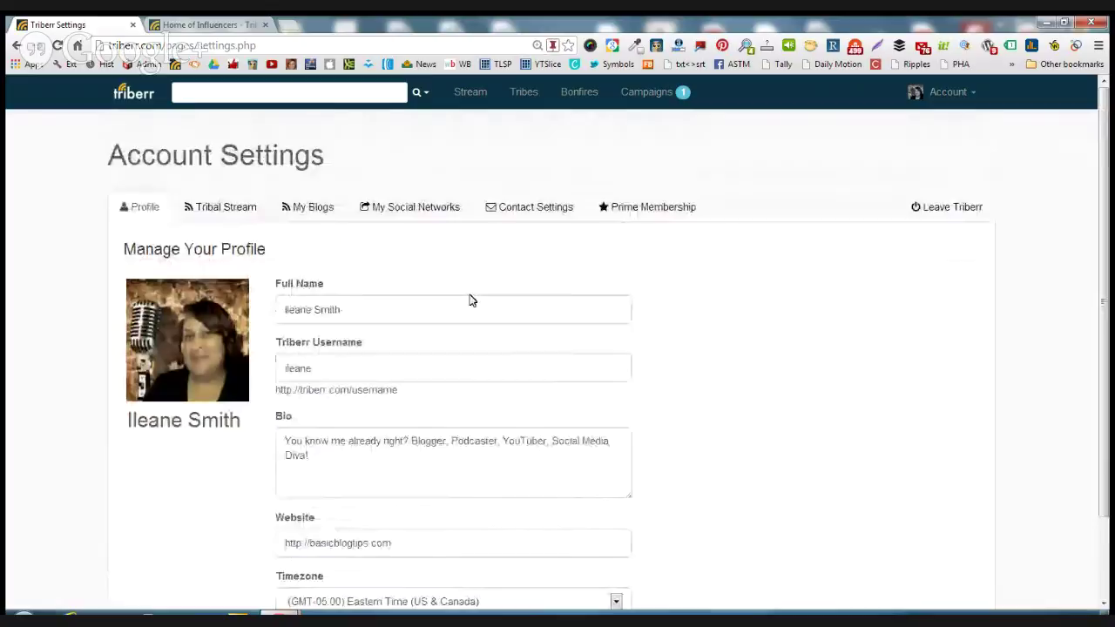
Step: Show the Tribal Stream settings and check the Post Descriptions choices without changing them
click(220, 212)
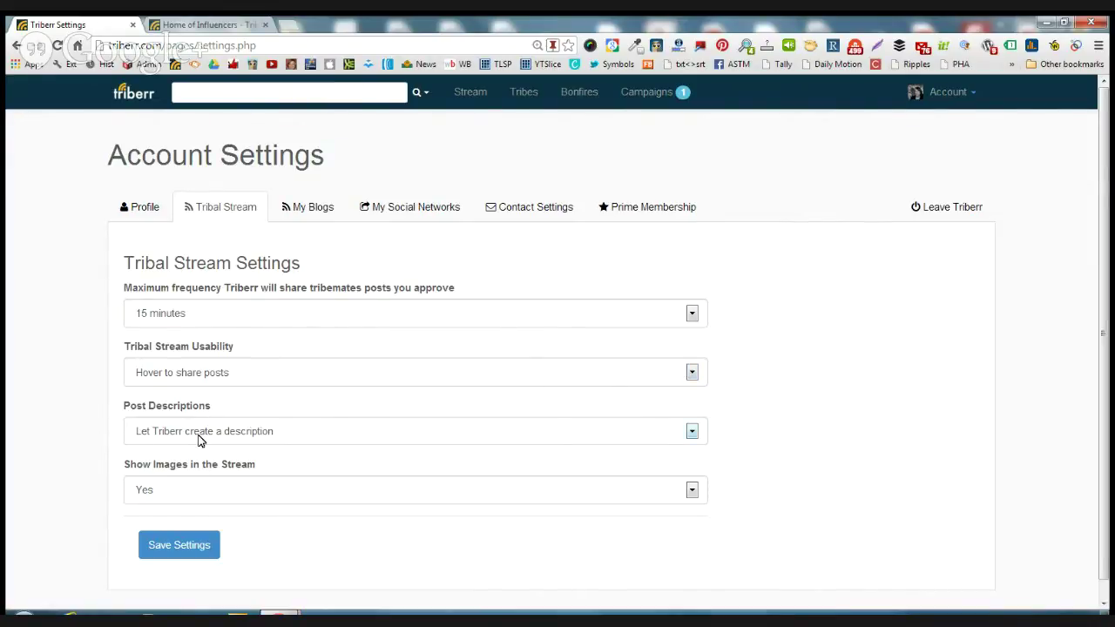
click(691, 432)
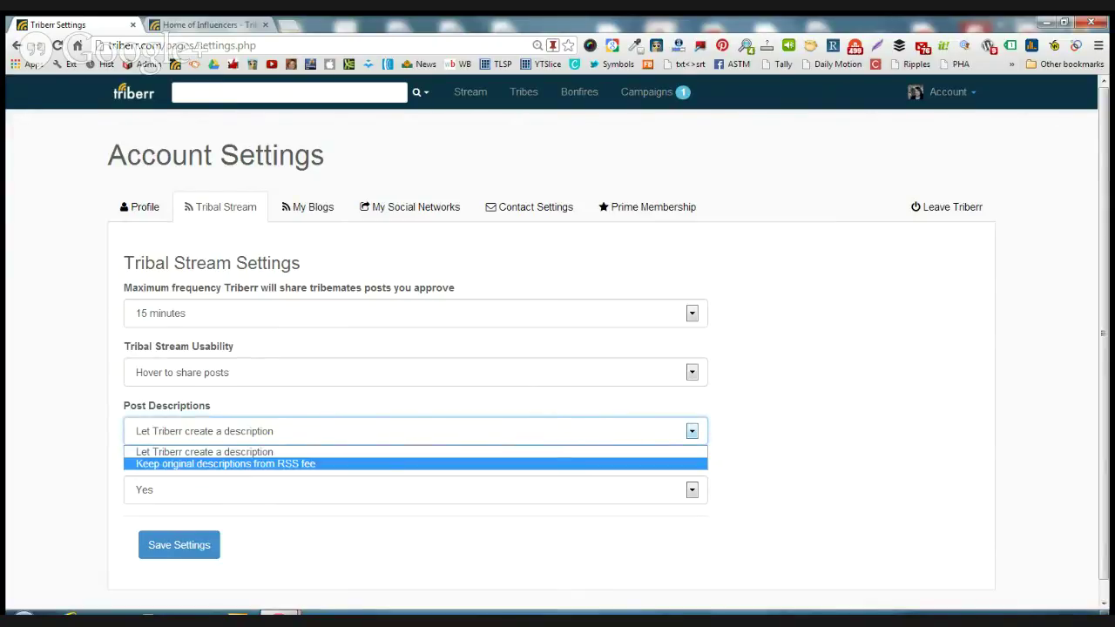
click(871, 398)
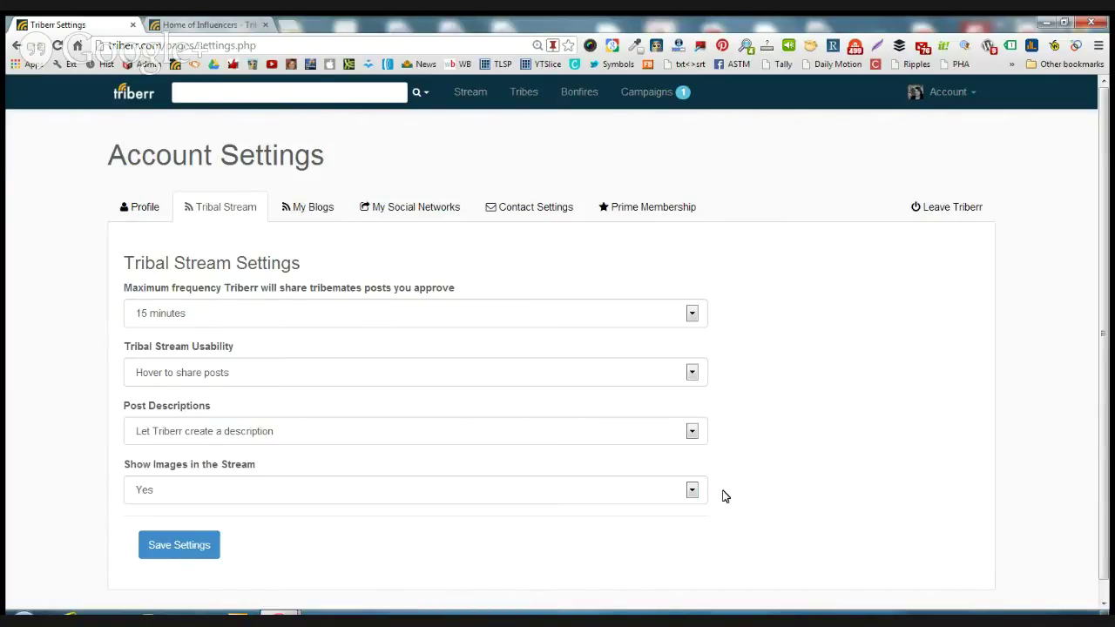
Step: Review the My Blogs details for Basic Blog Tips, Ms. Ileane Speaks and Basic Podcasting Tips
click(312, 210)
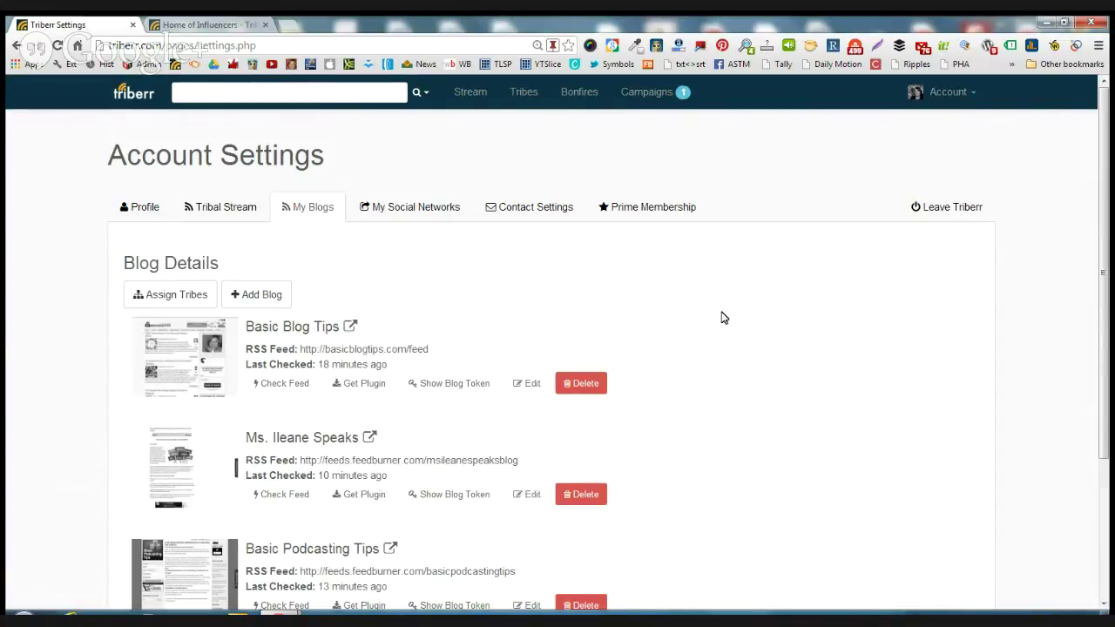
scroll(719, 319, down, 2)
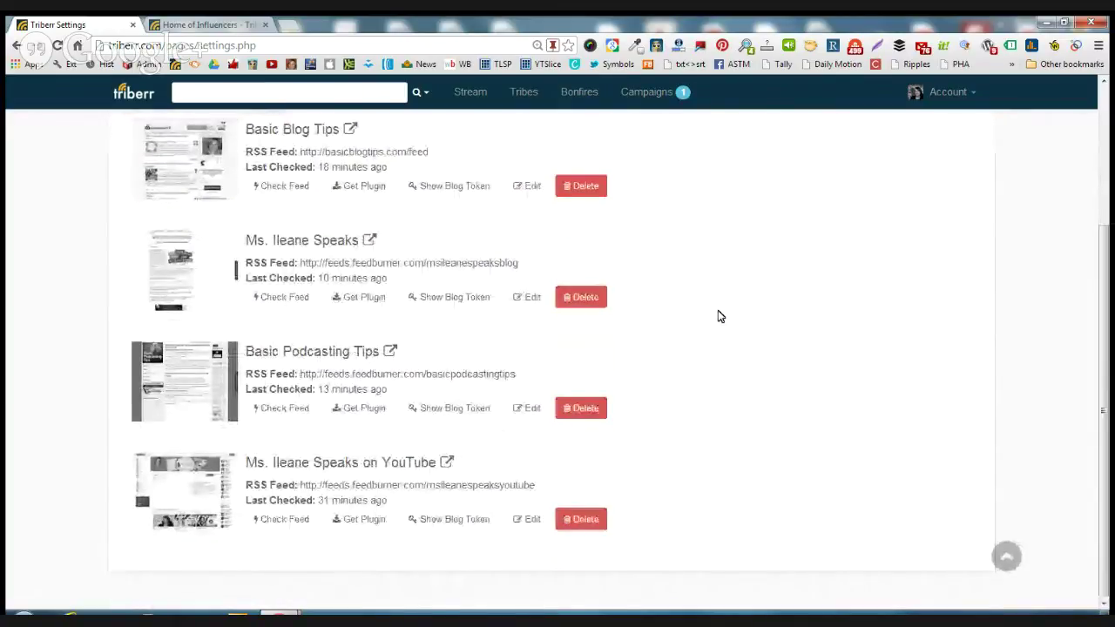
scroll(720, 319, up, 2)
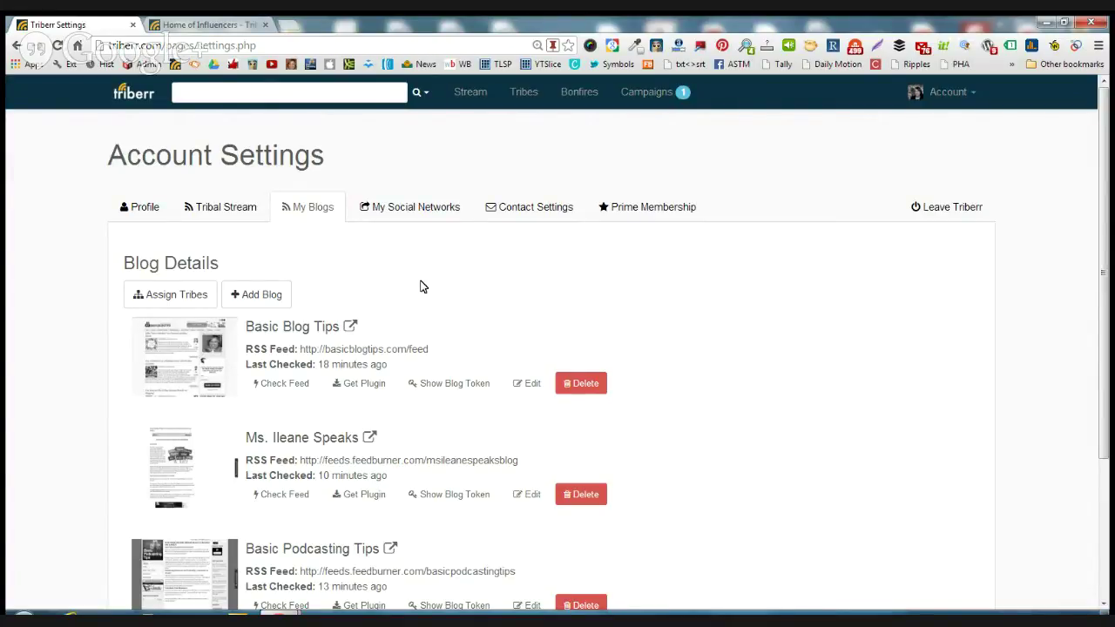
Step: Open Assign Tribes and review each tribe's blog, e.g. Quick Blog Tips with basicblogtips.com
click(190, 298)
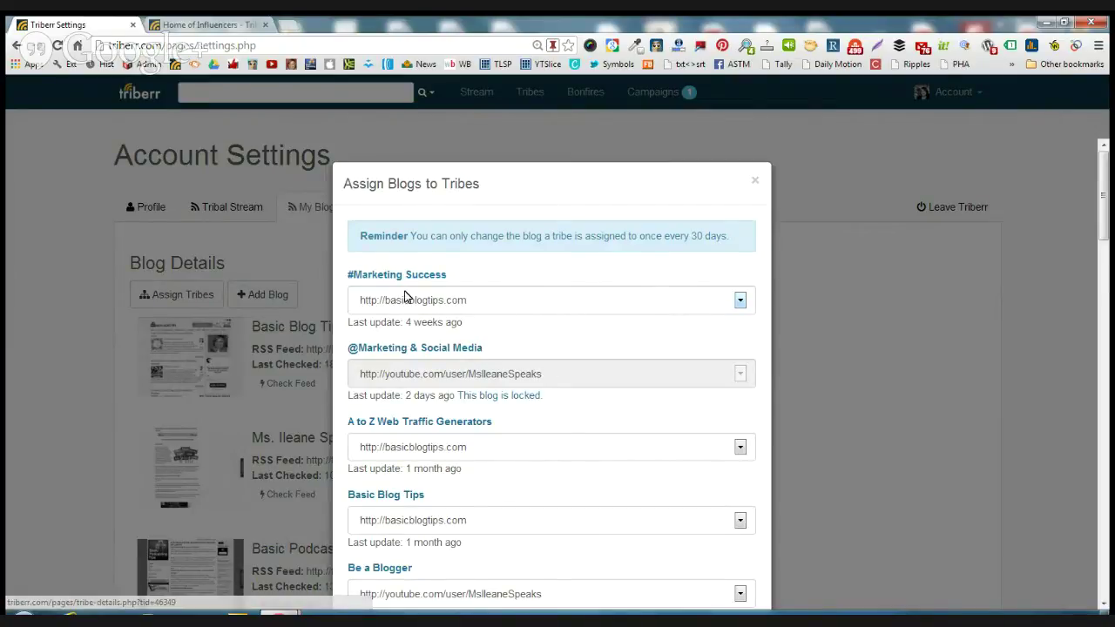
scroll(409, 296, down, 5)
scroll(437, 297, down, 8)
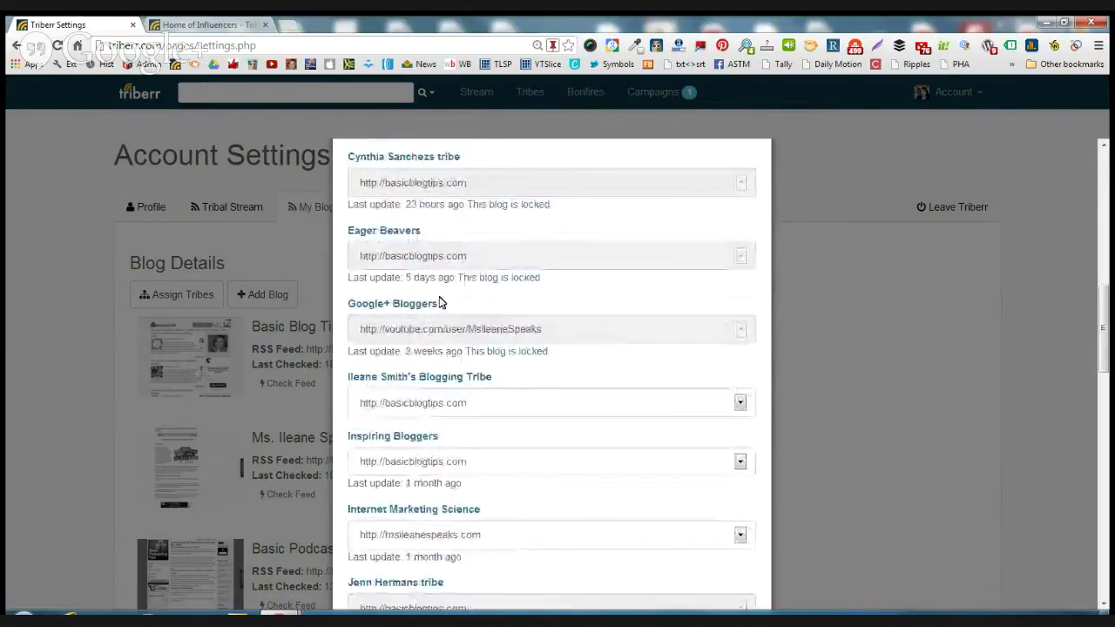
scroll(440, 301, down, 7)
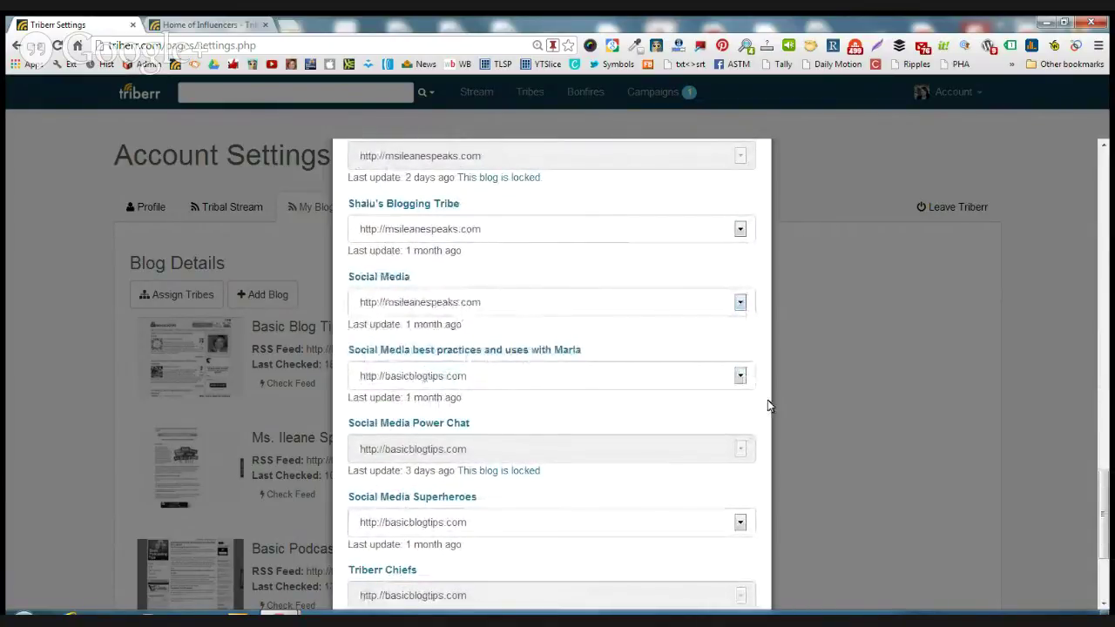
scroll(749, 301, up, 3)
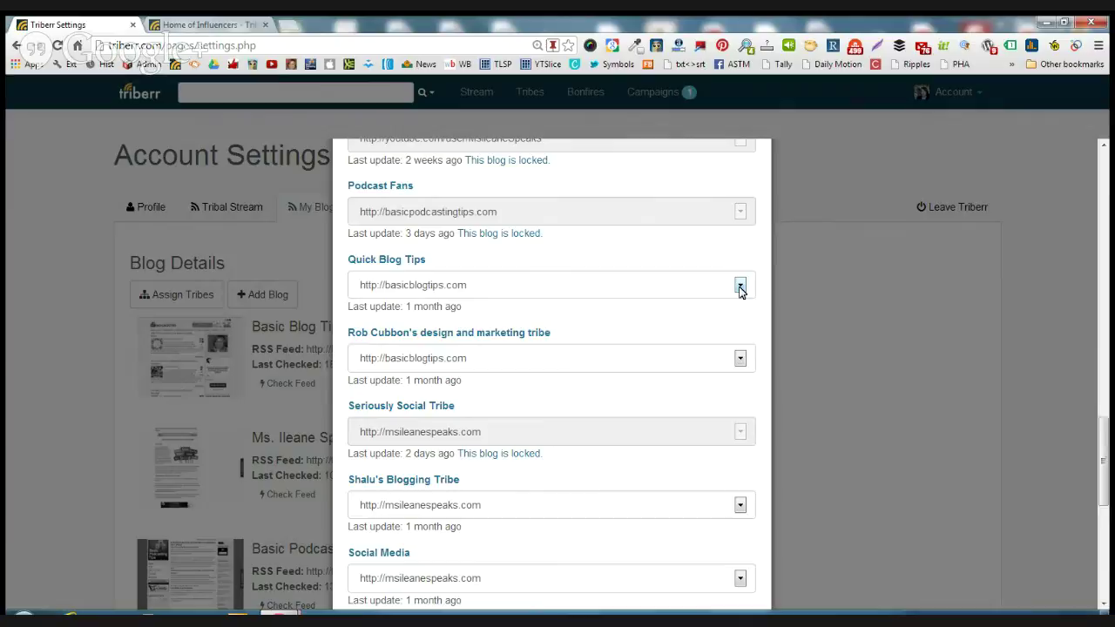
Step: Keep basicblogtips.com assigned to the Quick Blog Tips tribe
click(739, 288)
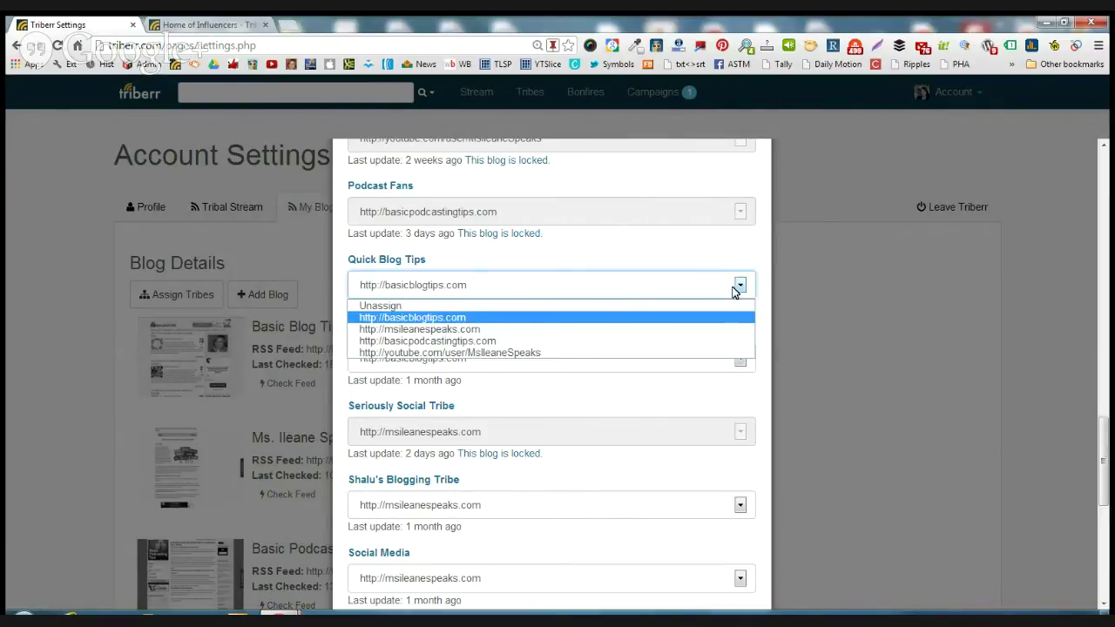
key(Up)
key(Down)
key(Down)
key(Up)
key(Return)
Step: Look over the remaining tribe assignments and close the dialog unchanged
scroll(770, 315, down, 2)
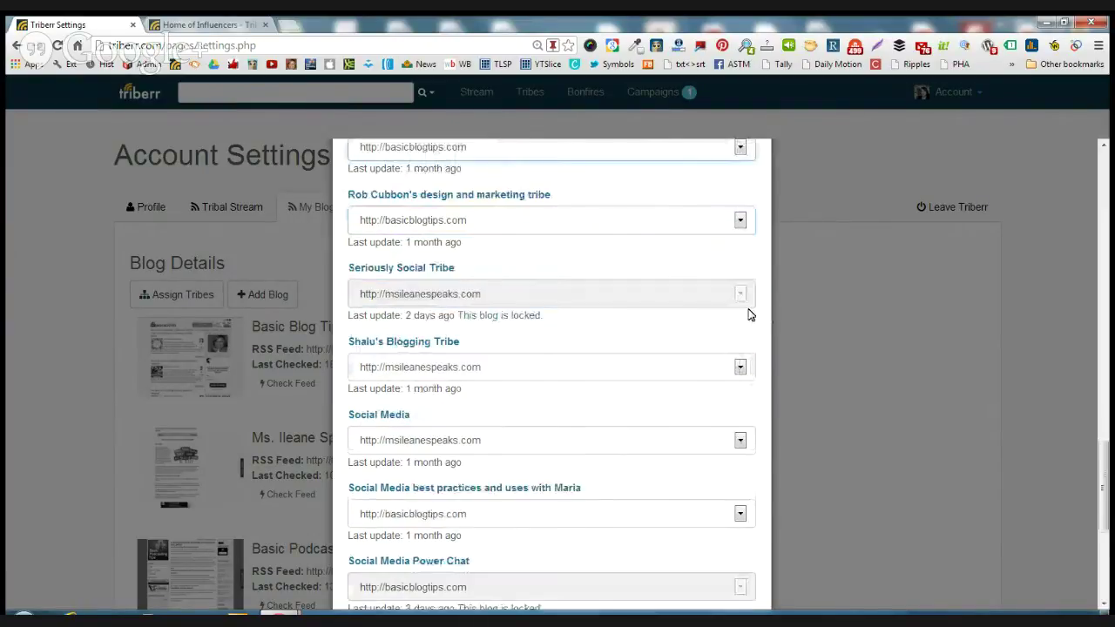
scroll(688, 305, down, 2)
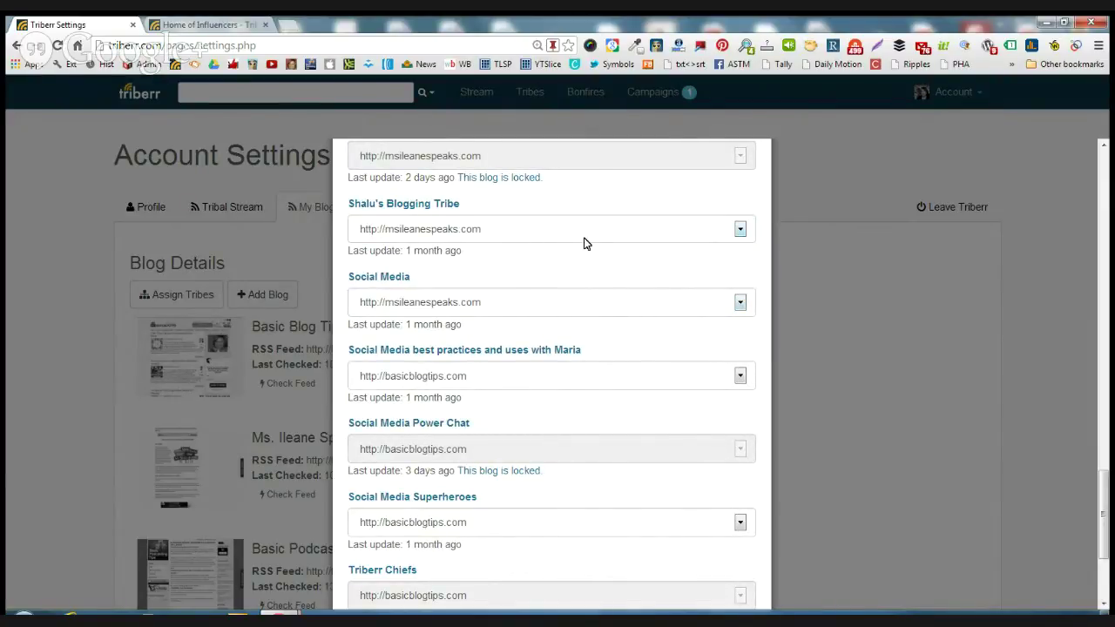
scroll(514, 269, down, 1)
scroll(518, 270, down, 1)
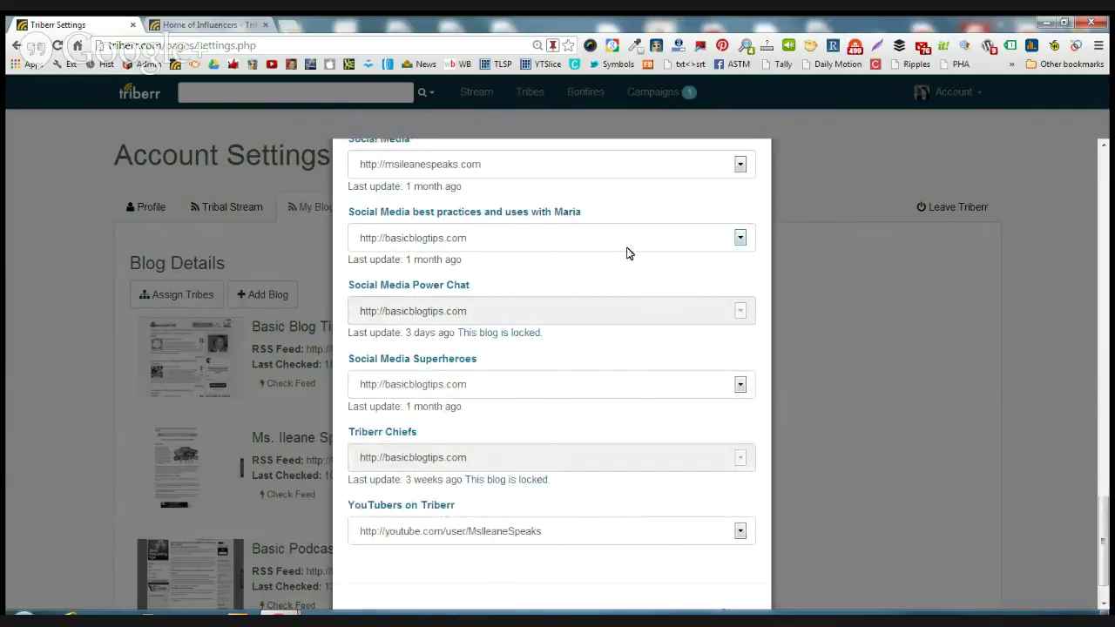
scroll(629, 253, down, 1)
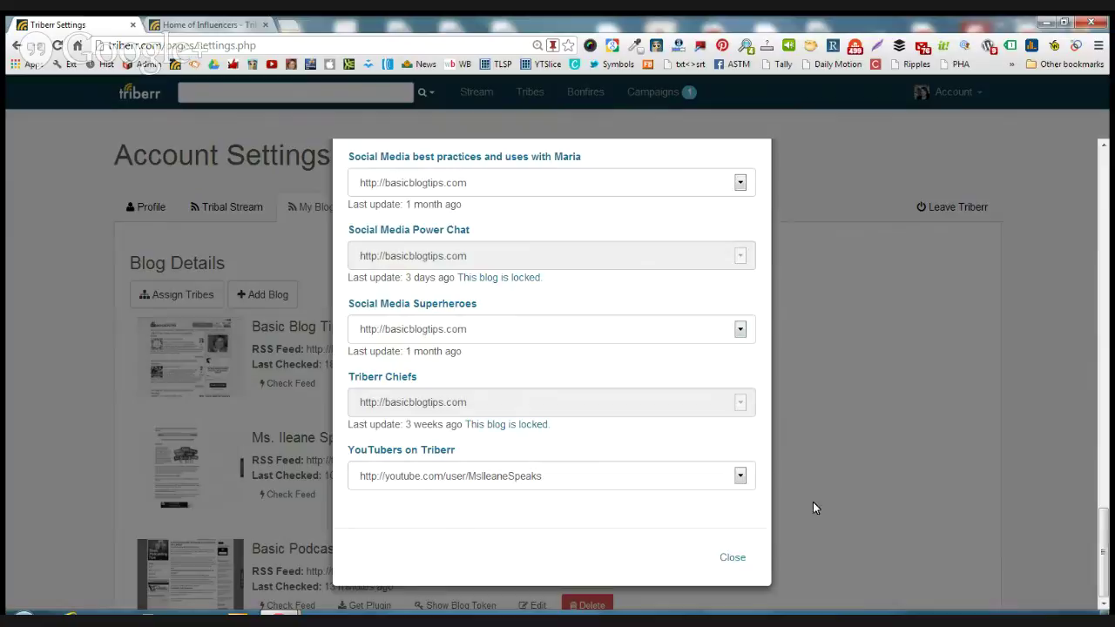
click(734, 565)
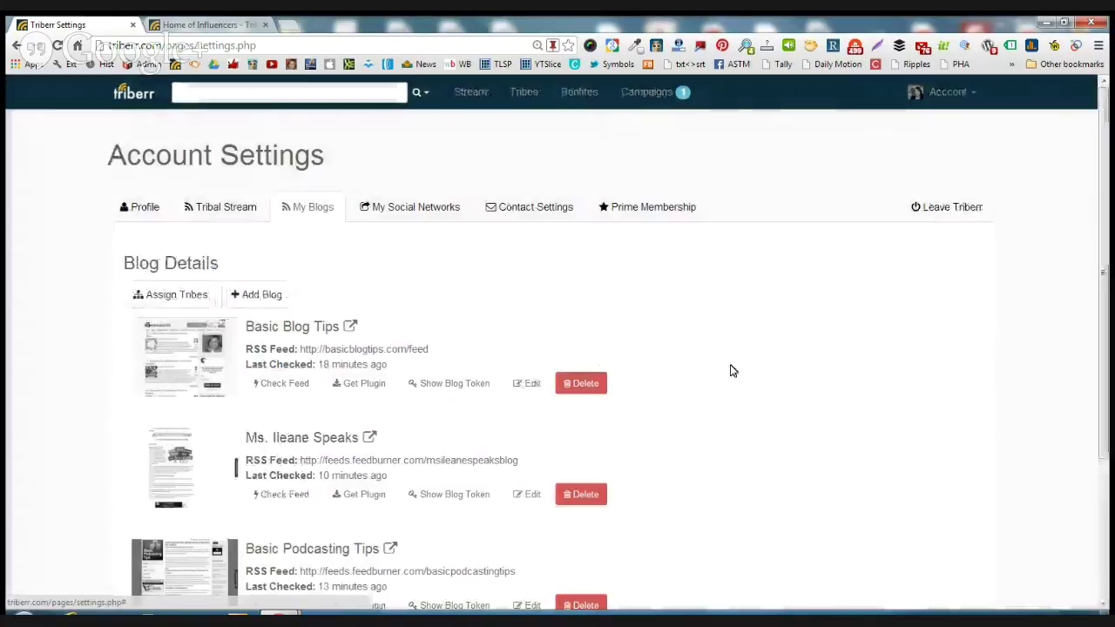
Step: Review the connected accounts: two Twitter accounts (reach 7,120 and 4,000), Facebook and LinkedIn
click(415, 211)
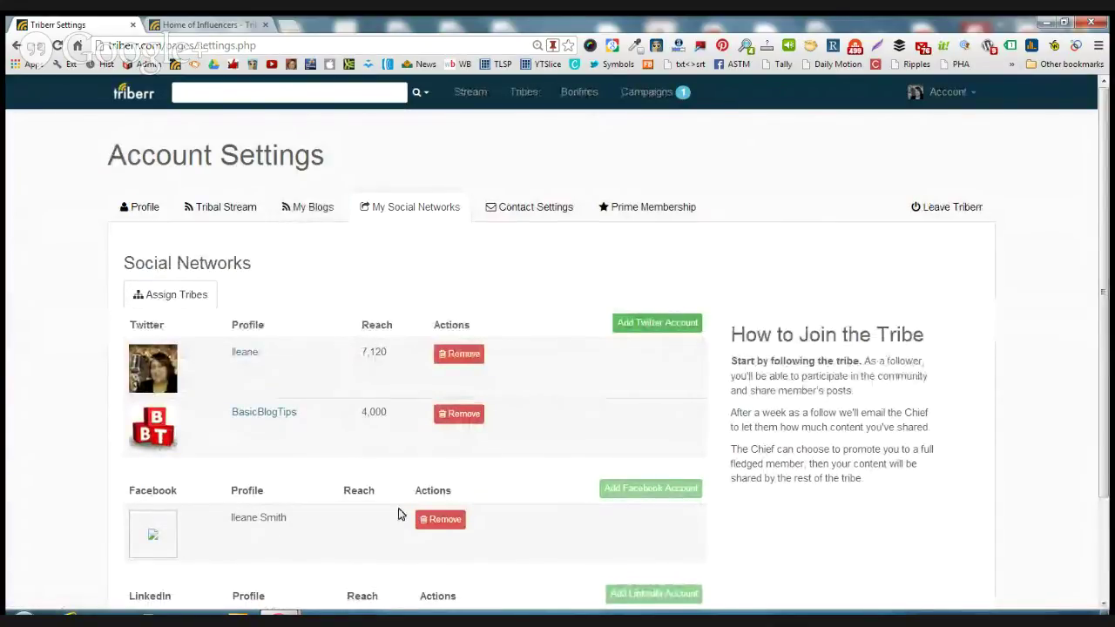
scroll(573, 403, down, 3)
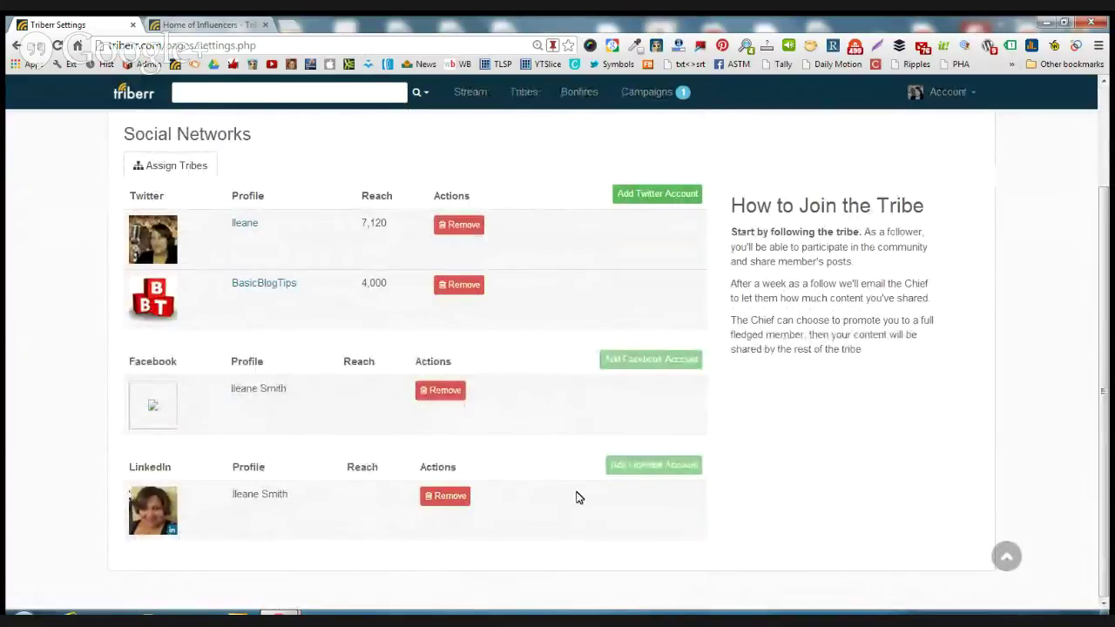
scroll(568, 273, up, 3)
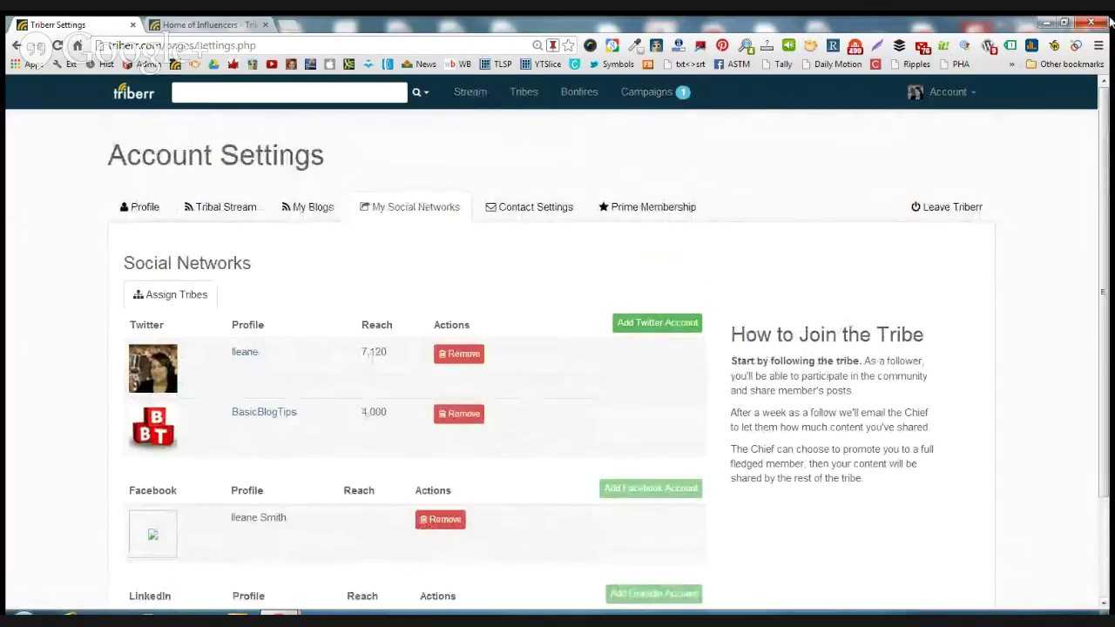
Step: Go to the main Stream to view the sticky 'Can Content Syndication Make You a Happy Blogger?' post
click(199, 23)
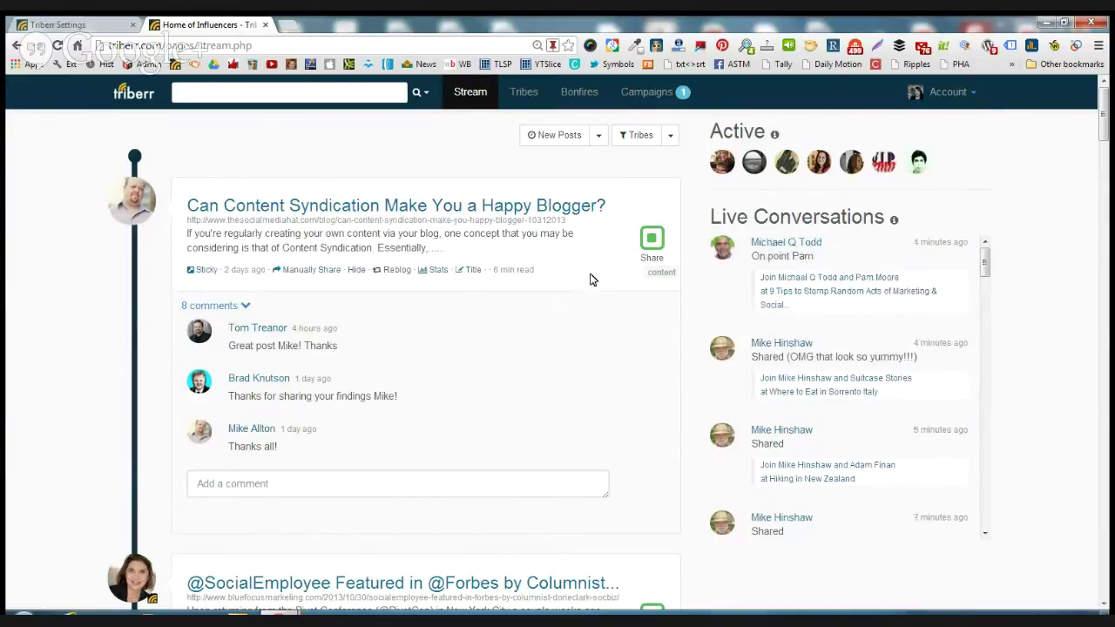
Step: Share the Content Syndication post with the tribe and reveal its per-network sharing options
click(650, 242)
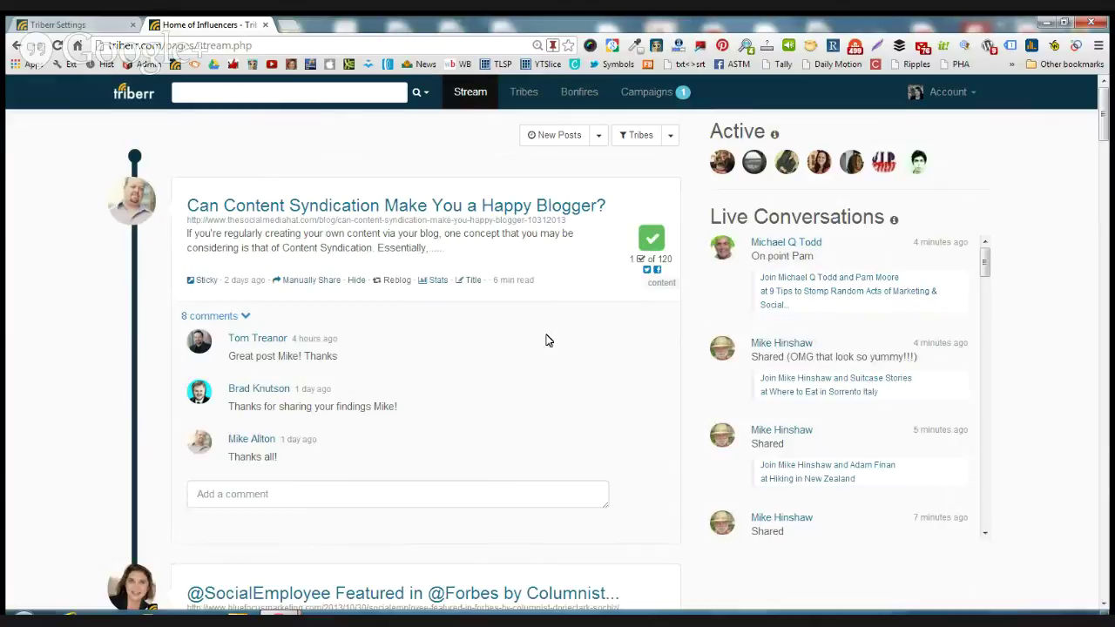
click(297, 281)
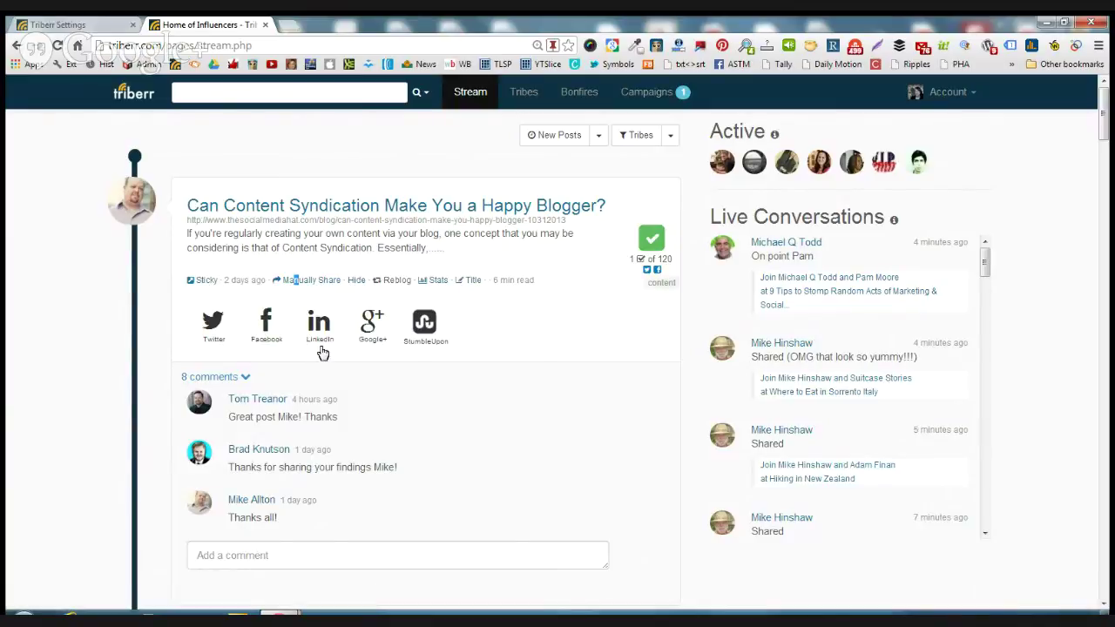
scroll(560, 336, down, 5)
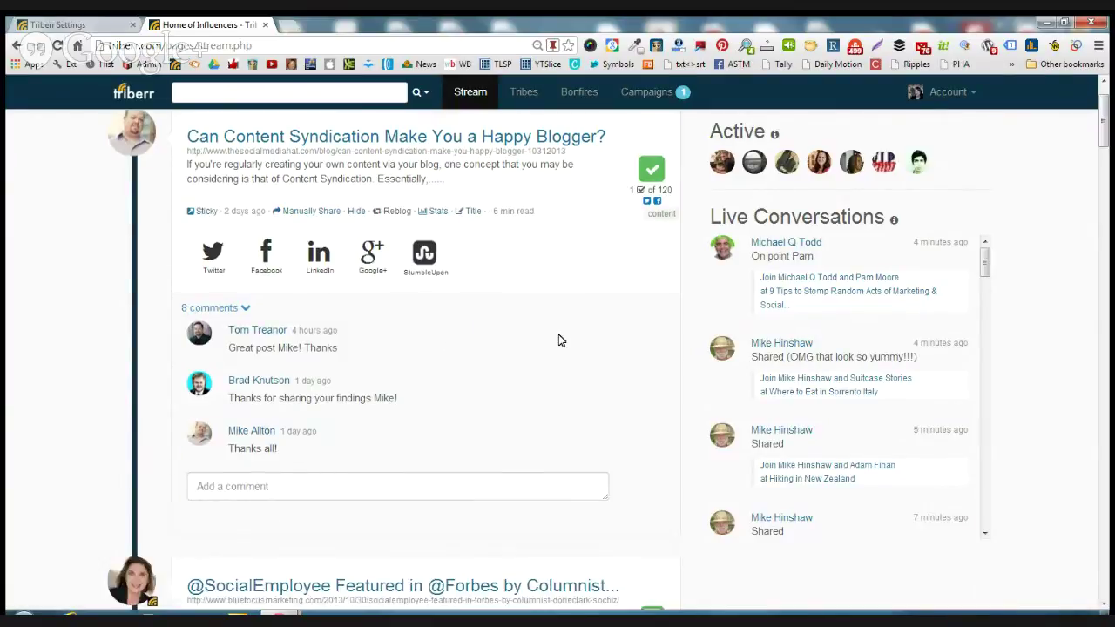
scroll(557, 342, down, 10)
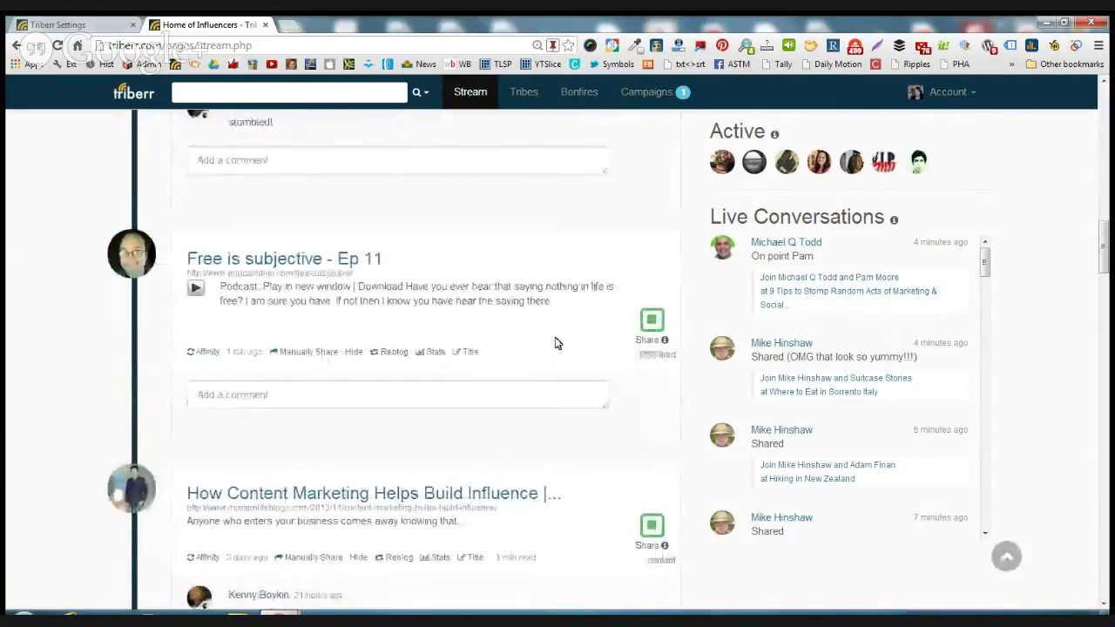
Step: Scroll down the stream to the 'Thirty percent of U.S. adults' infographic post
scroll(558, 342, down, 13)
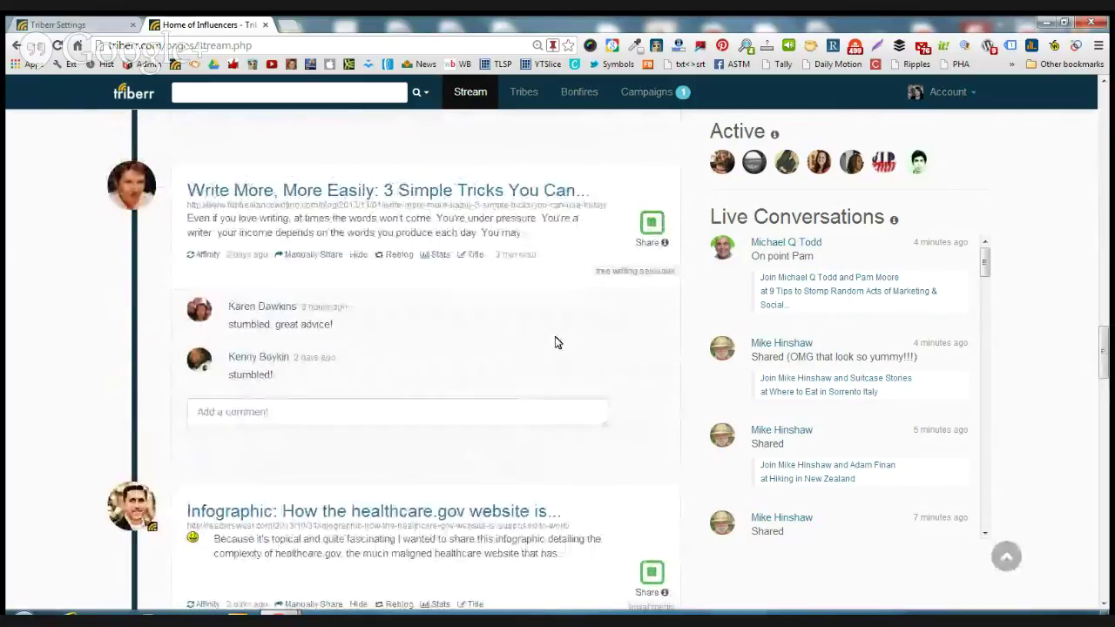
scroll(557, 342, down, 3)
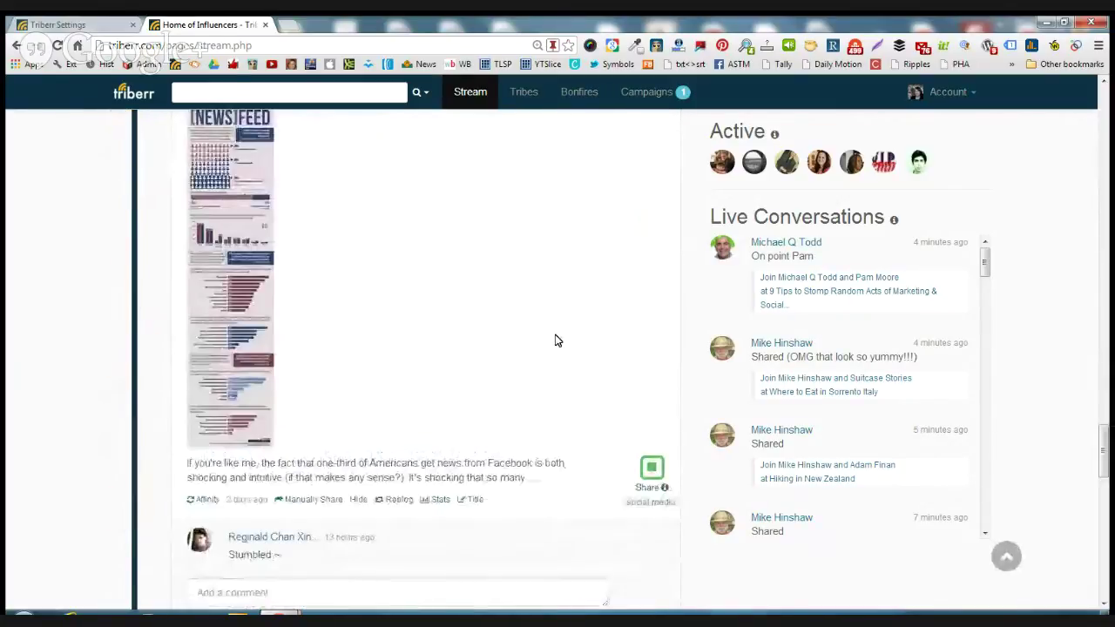
scroll(554, 340, up, 3)
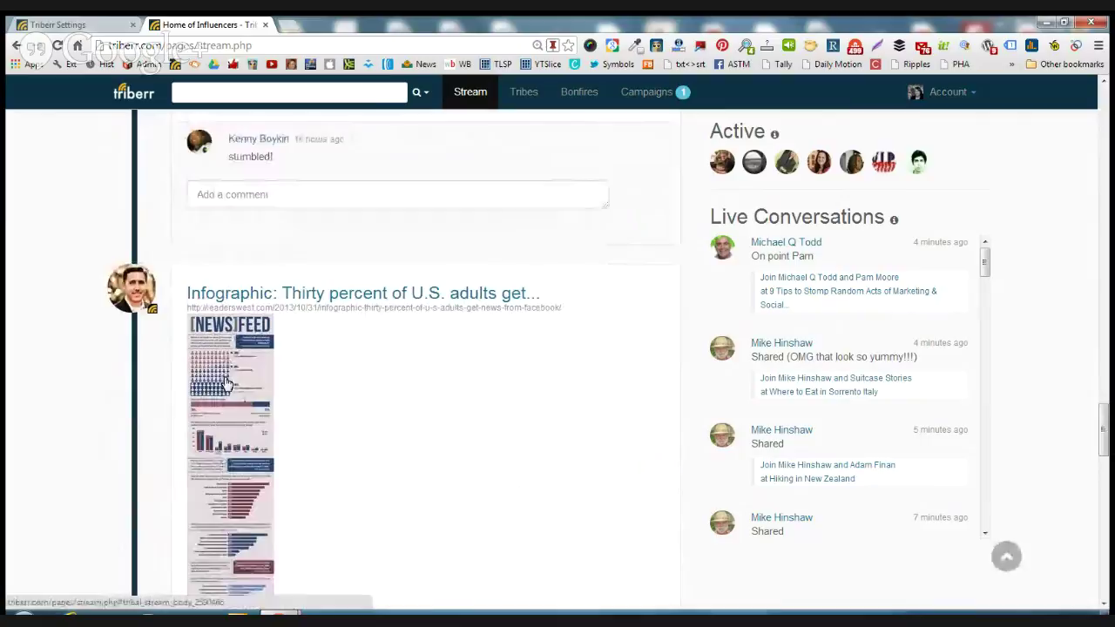
mouse_move(135, 287)
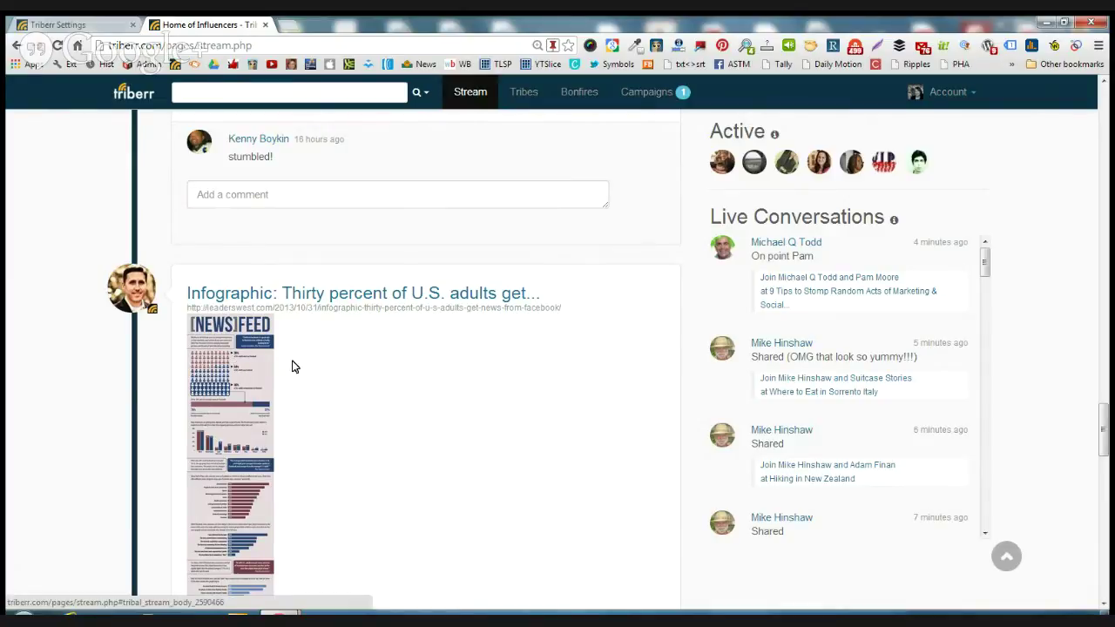
scroll(312, 366, down, 3)
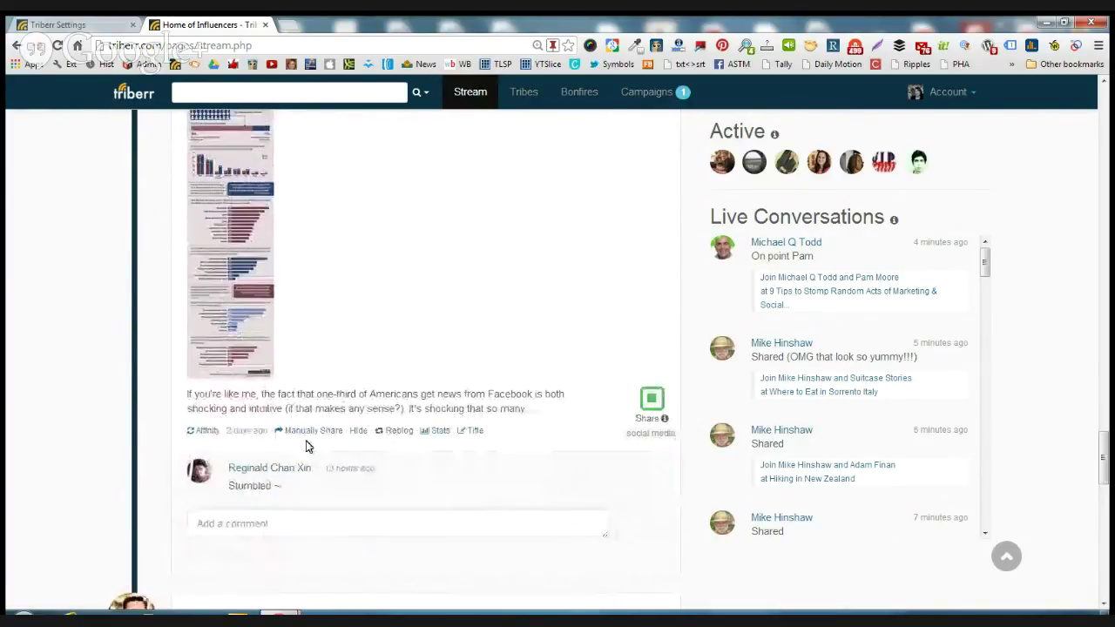
Step: Pin the thirty-percent infographic to the Pinterest board Social Media Infographics
click(312, 430)
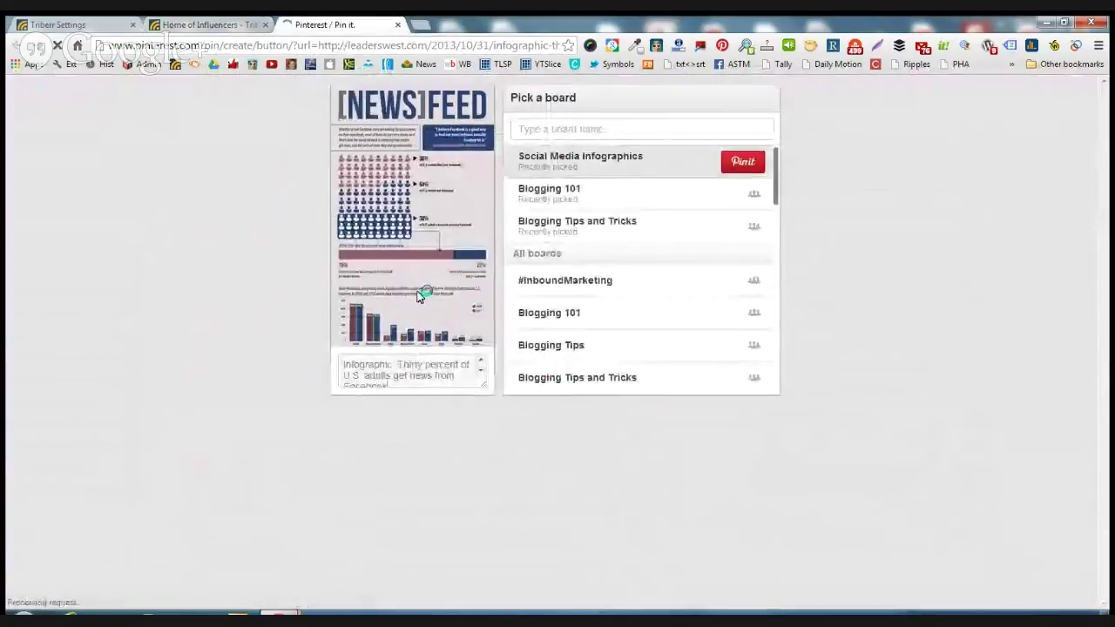
mouse_move(755, 192)
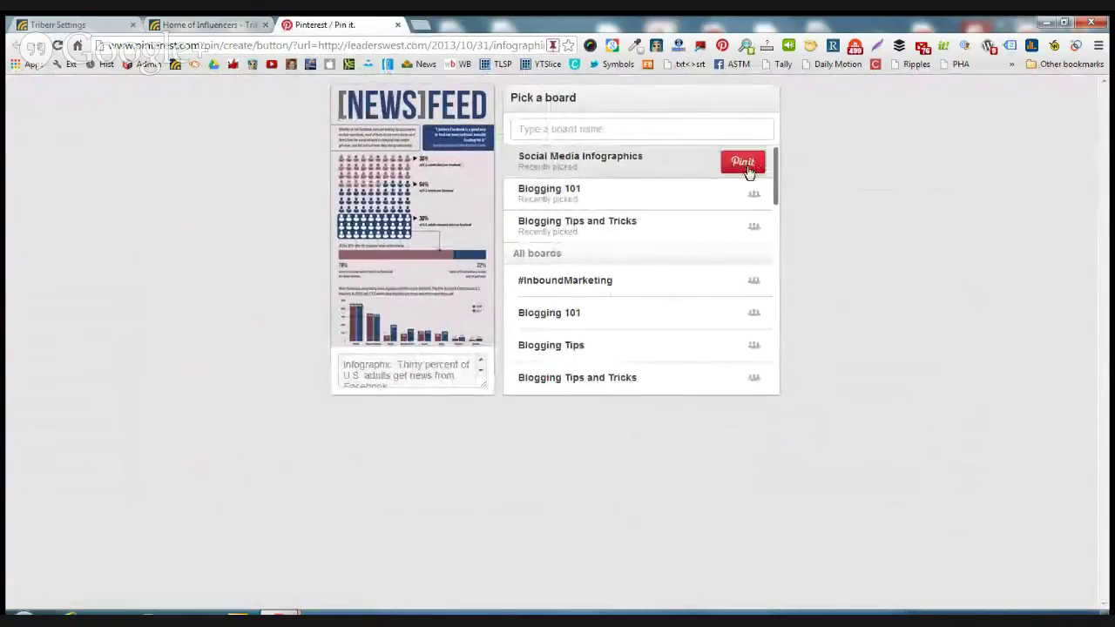
click(736, 166)
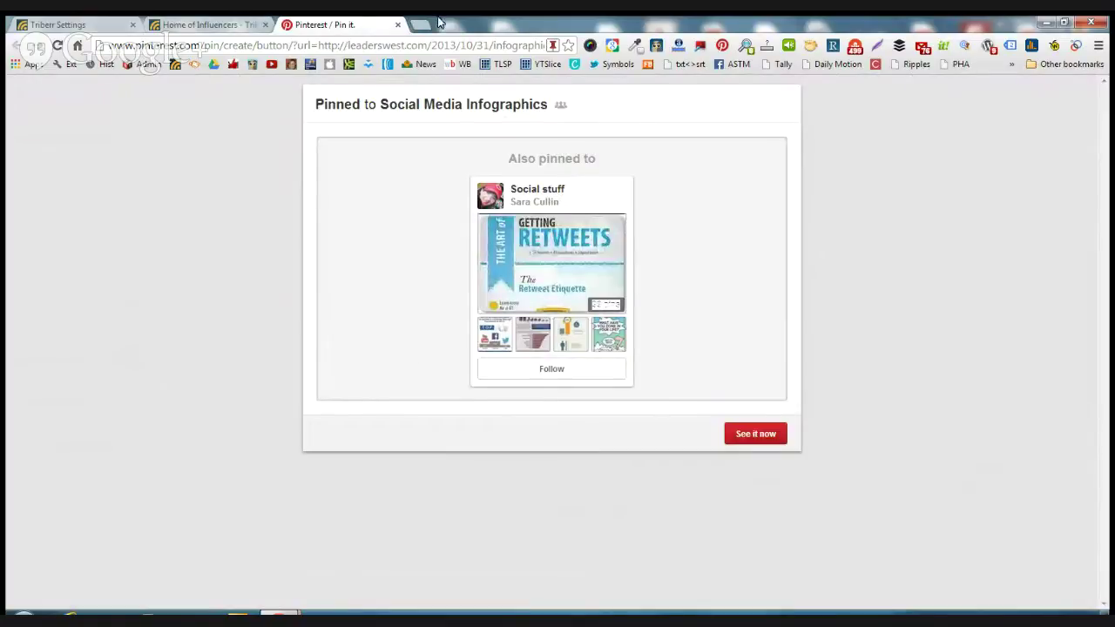
click(398, 24)
scroll(493, 184, down, 10)
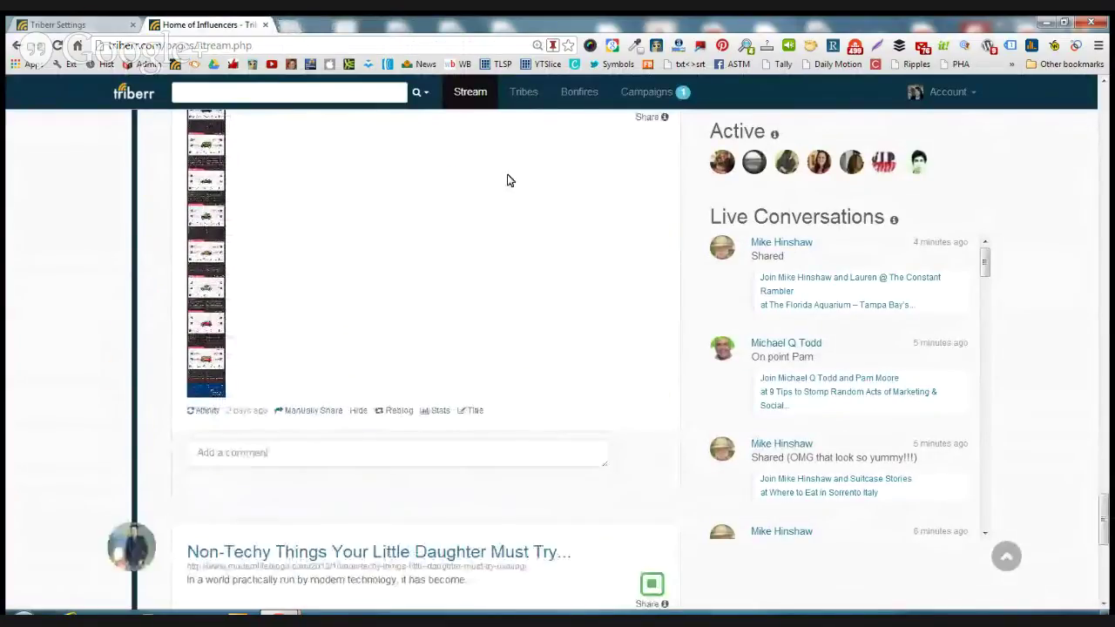
Step: Go from the stream to the Tribes Overview and browse your tribes
scroll(298, 214, down, 3)
scroll(306, 261, down, 2)
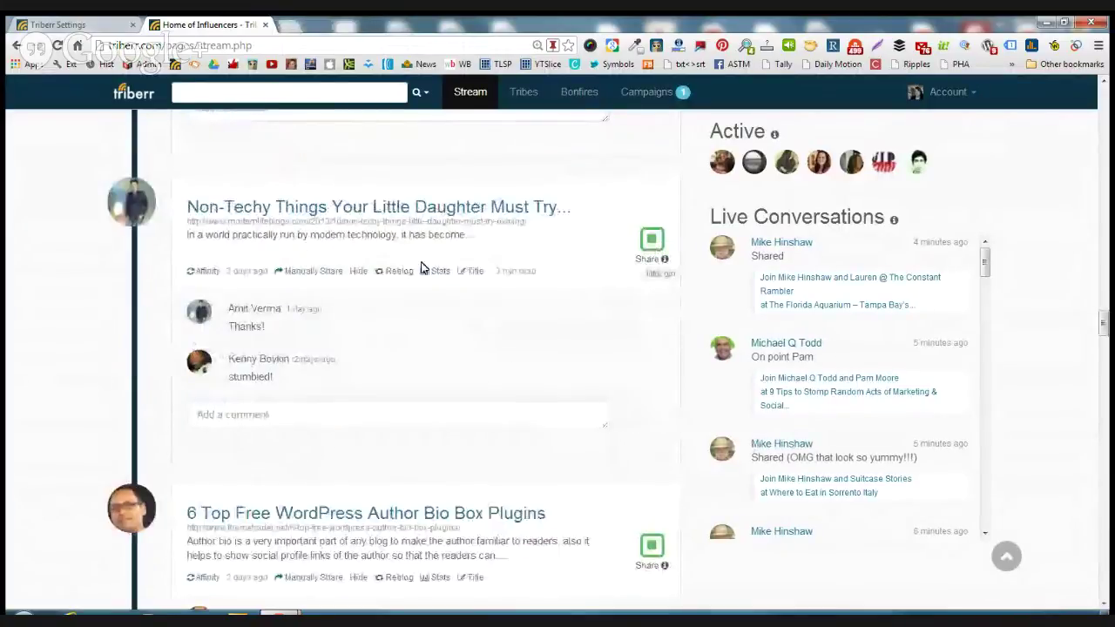
scroll(392, 271, down, 3)
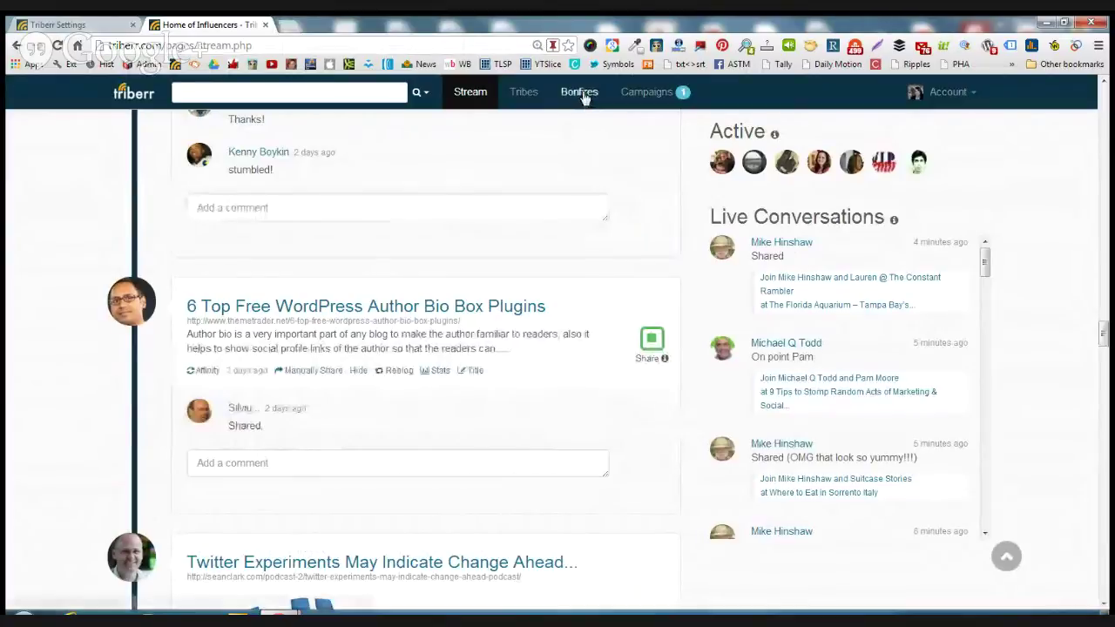
click(525, 94)
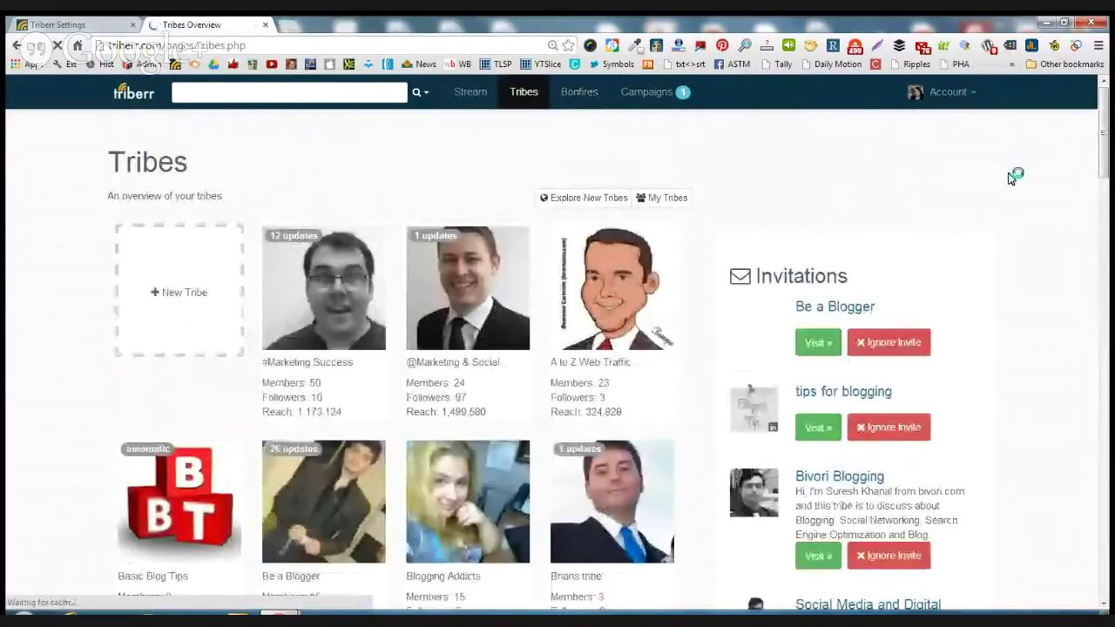
scroll(1008, 175, down, 3)
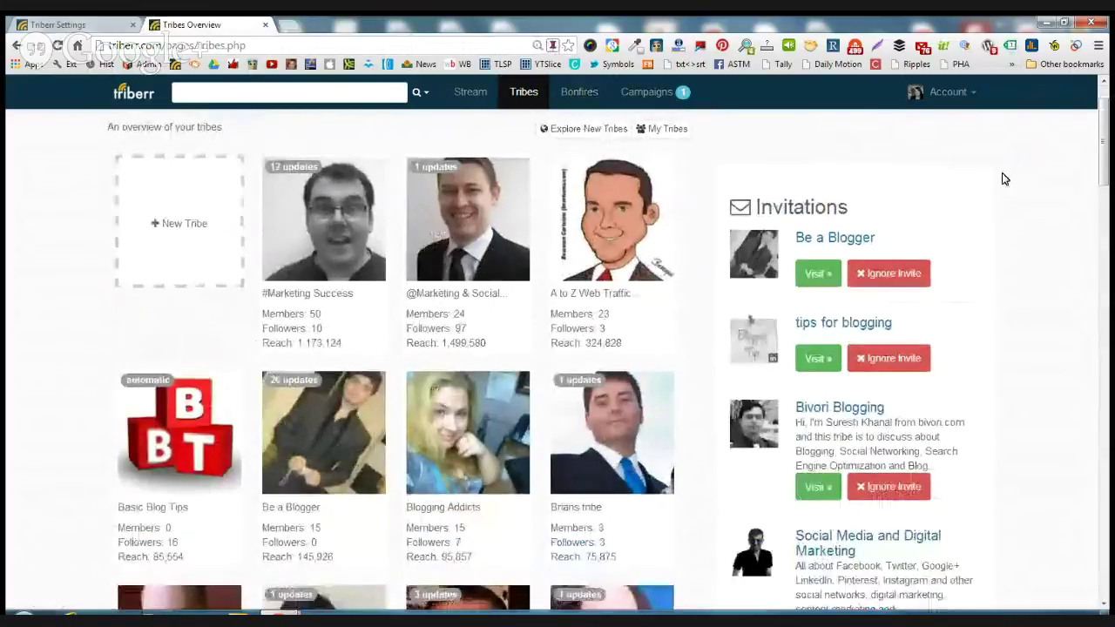
scroll(622, 226, down, 1)
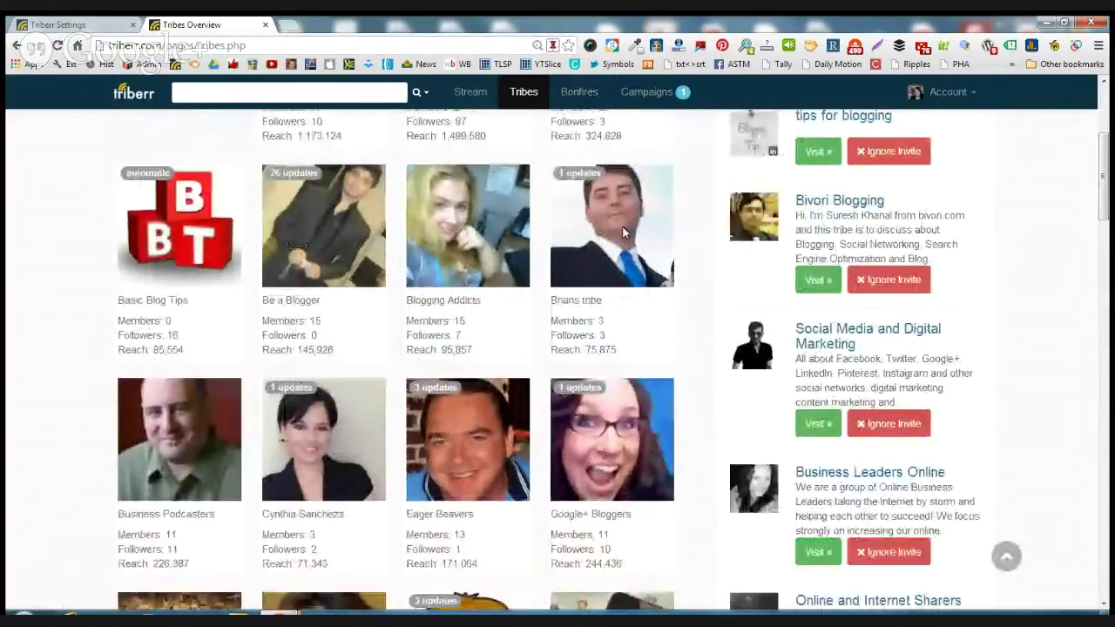
scroll(357, 241, down, 1)
Step: Open the Podcast Fans tribe page to see its conversations
scroll(477, 239, down, 2)
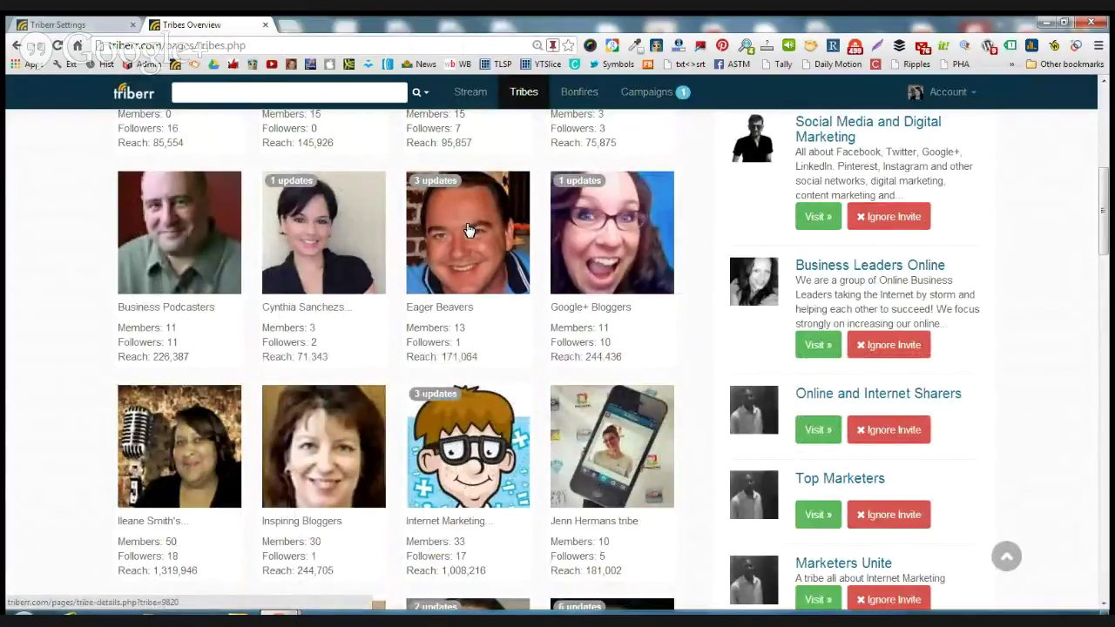
scroll(468, 229, down, 2)
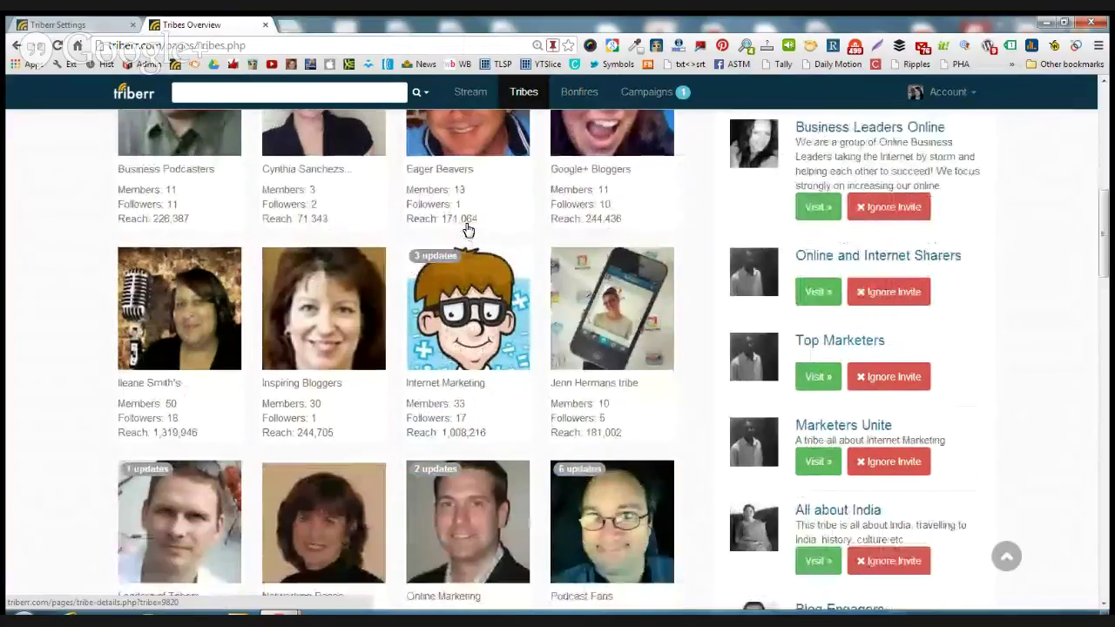
scroll(468, 229, down, 3)
scroll(465, 229, up, 1)
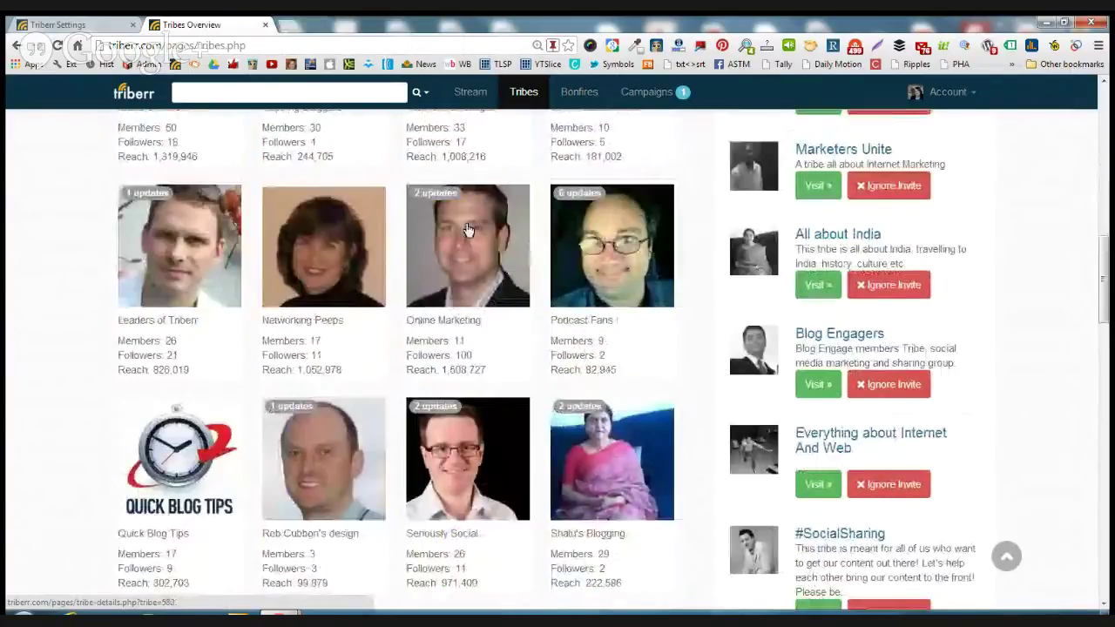
click(580, 243)
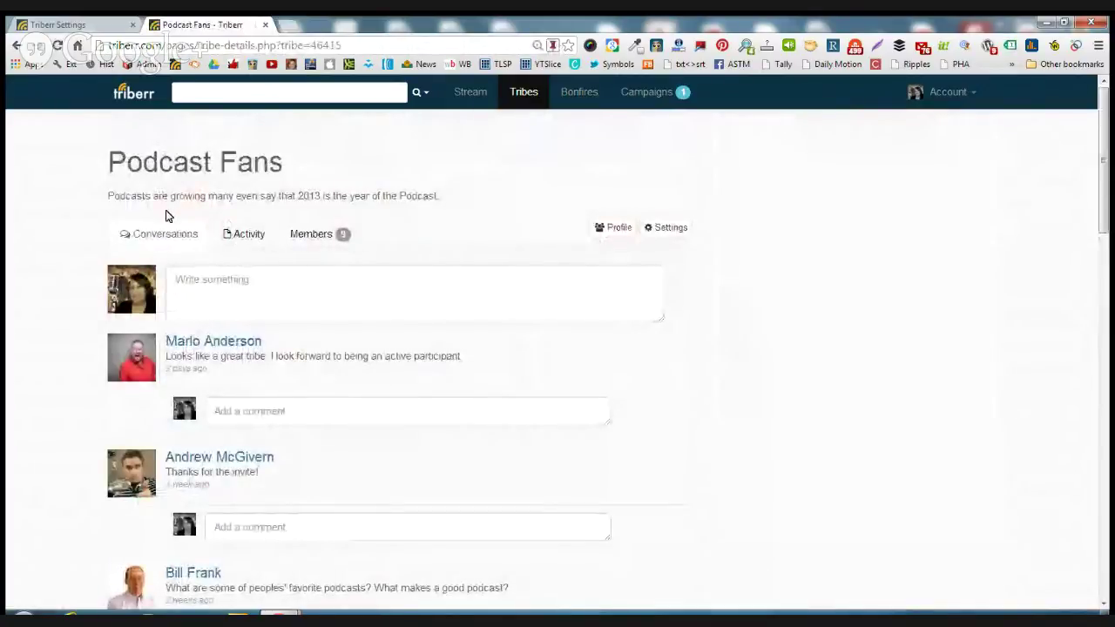
Step: Bring up the Podcast Fans tribe's Activity tab with its recent posts
scroll(168, 243, down, 1)
scroll(168, 243, down, 2)
scroll(168, 242, up, 4)
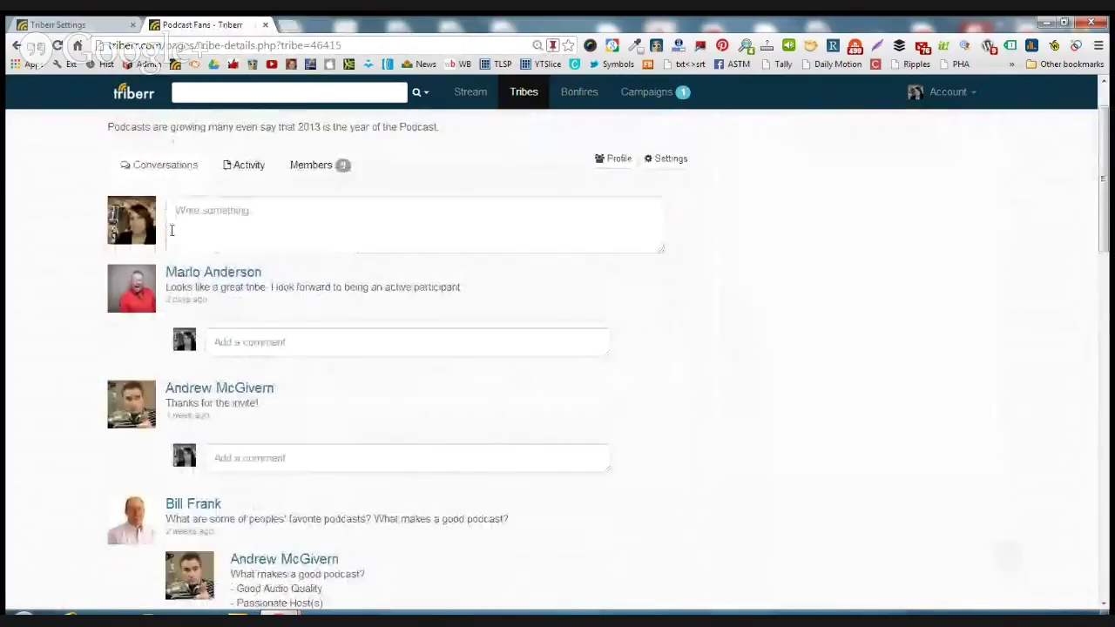
click(248, 232)
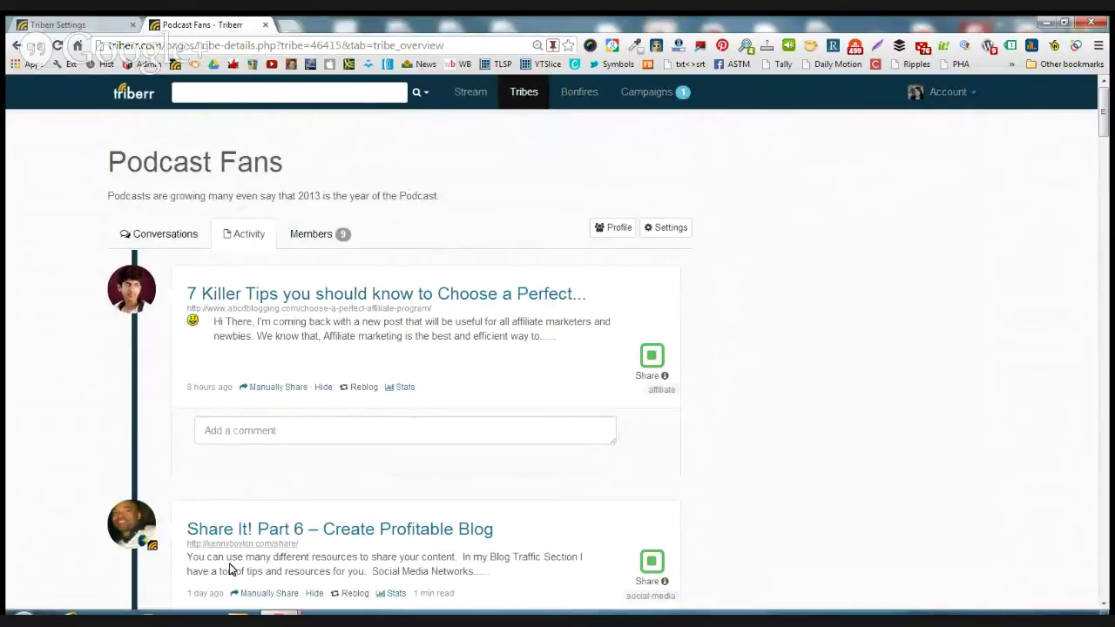
click(291, 593)
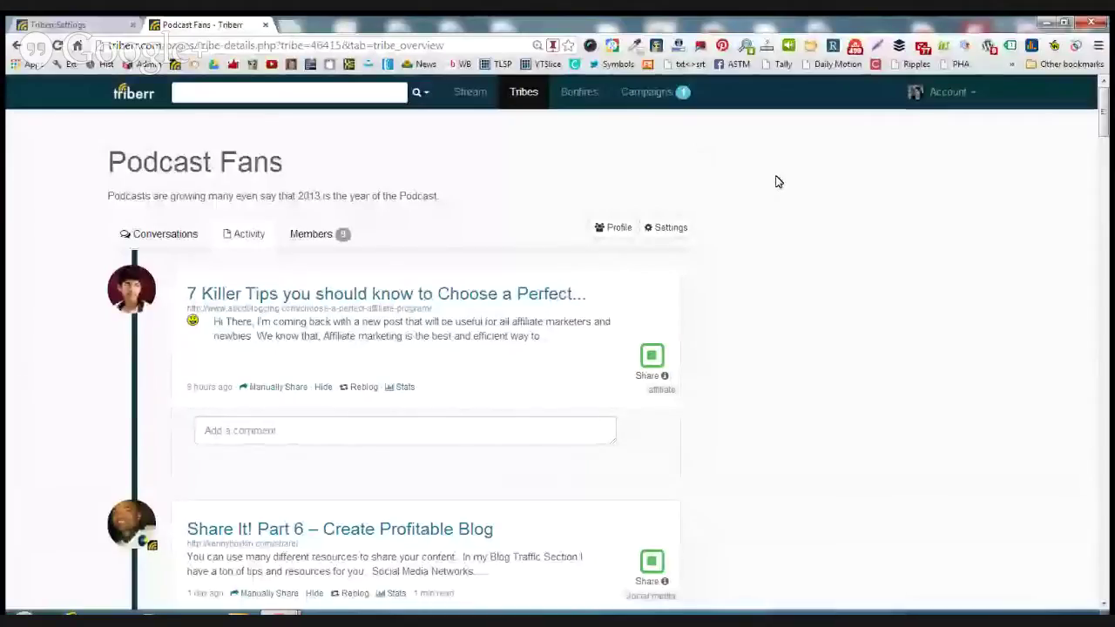
Step: Share 'Share It! Part 6' and the '7 Killer Tips' affiliate post above it
scroll(768, 188, down, 2)
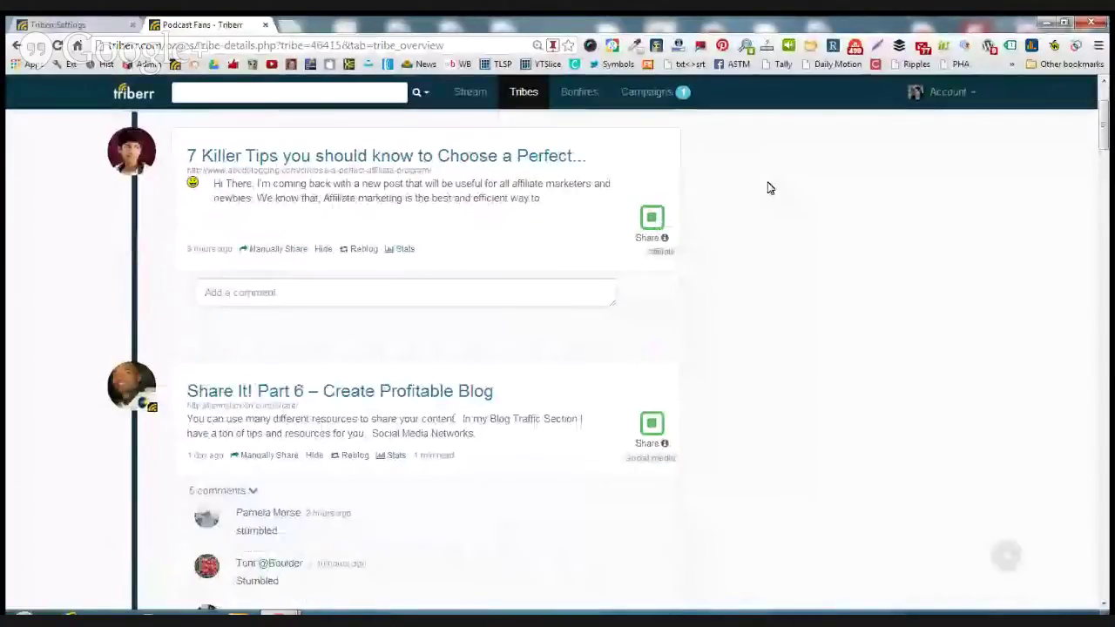
scroll(768, 188, down, 3)
scroll(768, 188, up, 5)
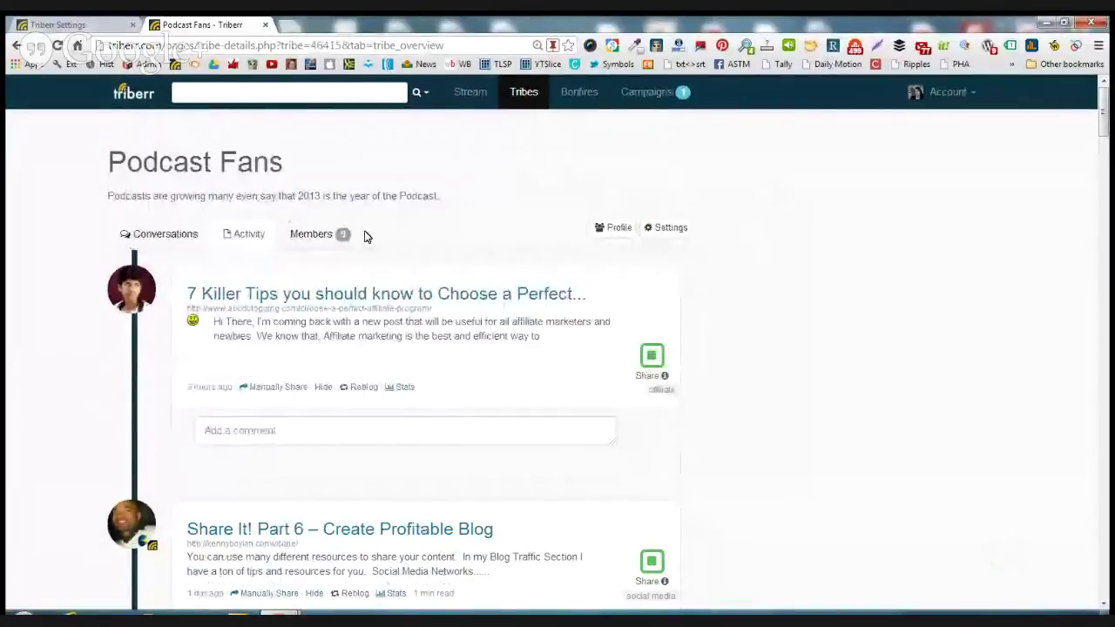
scroll(784, 223, down, 4)
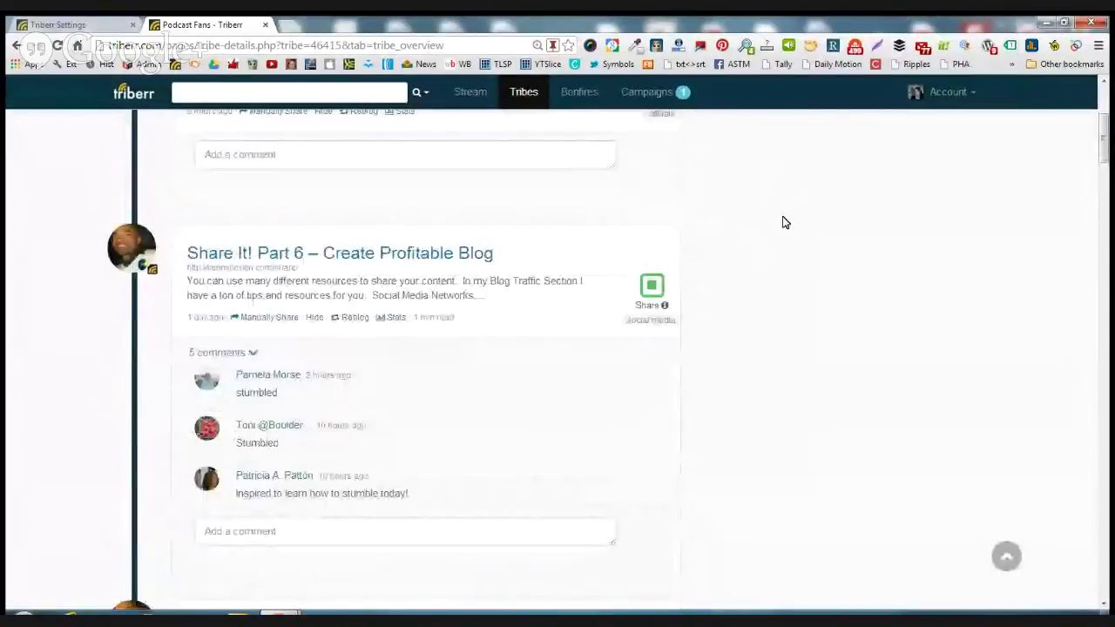
click(646, 294)
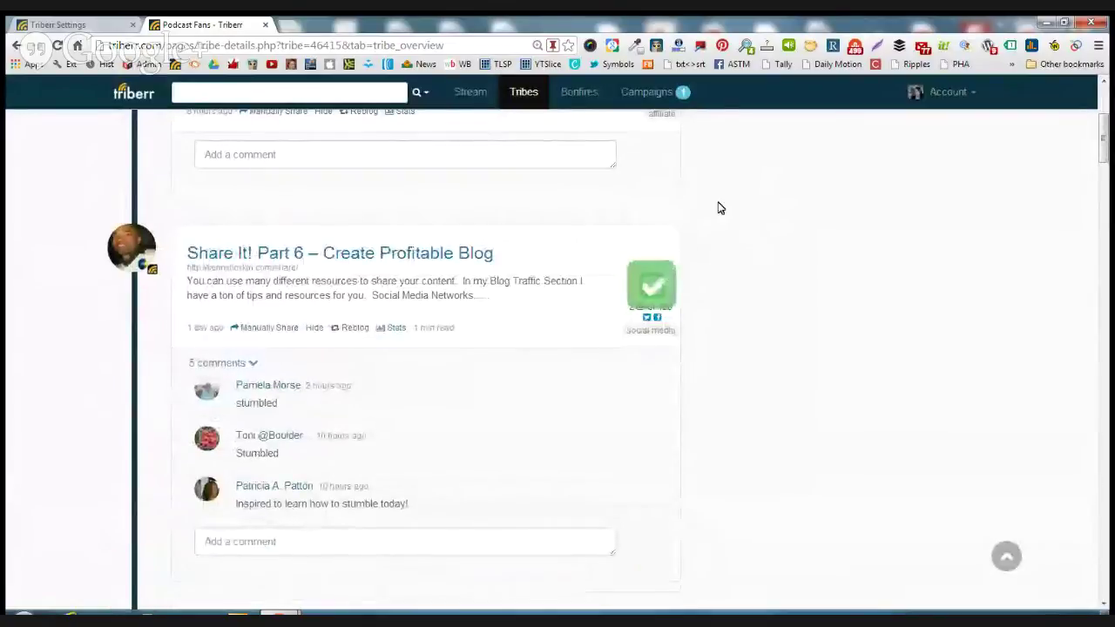
scroll(758, 206, up, 3)
click(652, 287)
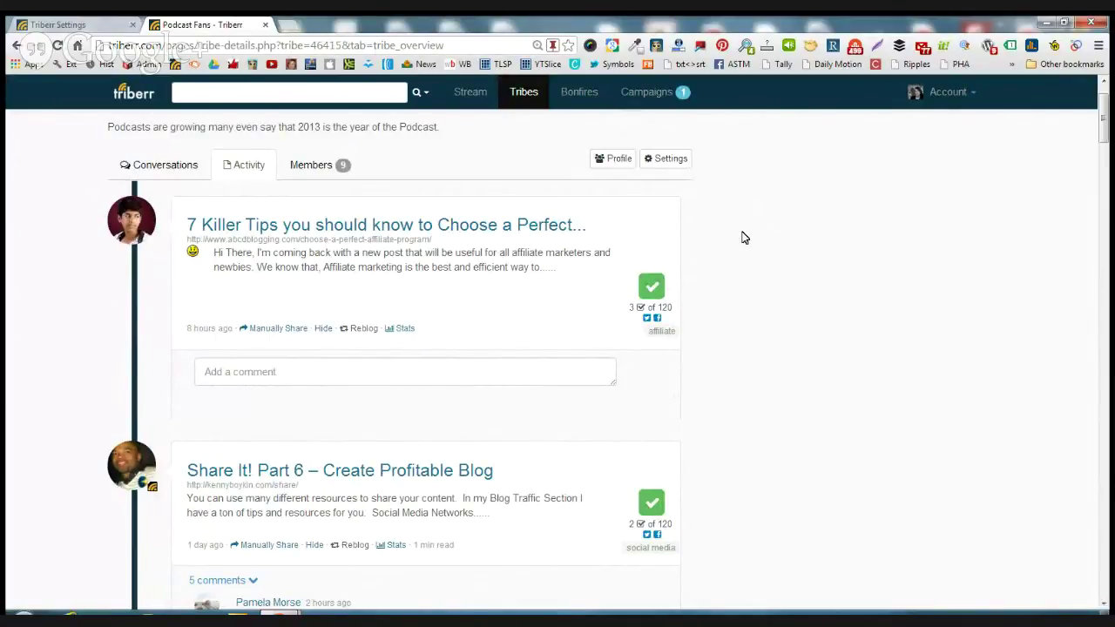
Step: Browse the Bonfires forums: Triberr News, Looking For Tribes, Looking for Guestposts and Triberr Support
click(580, 93)
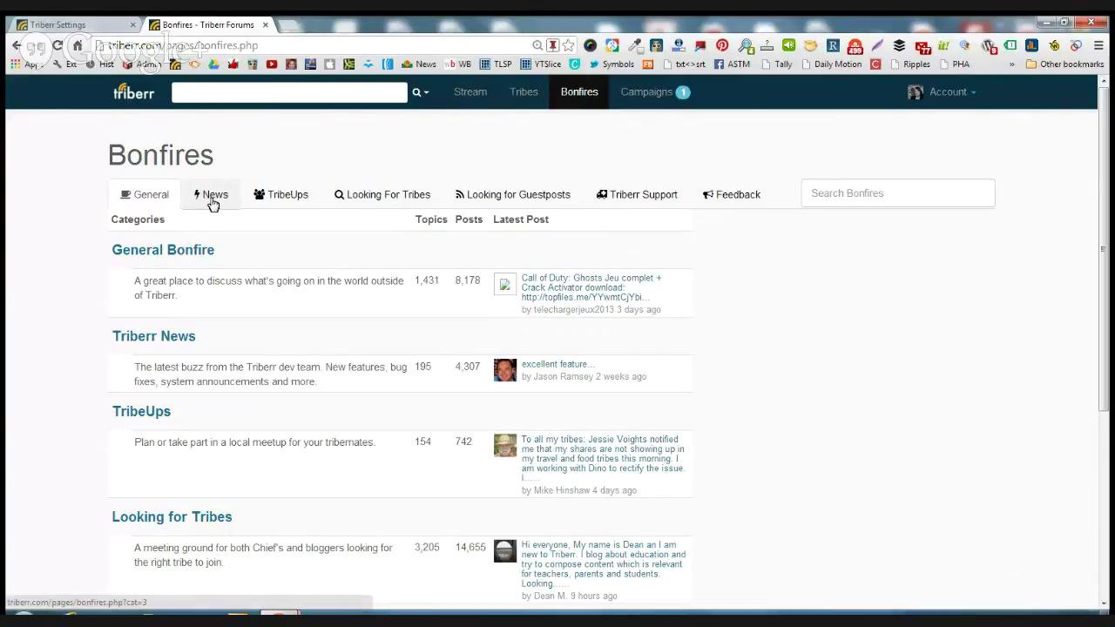
click(212, 202)
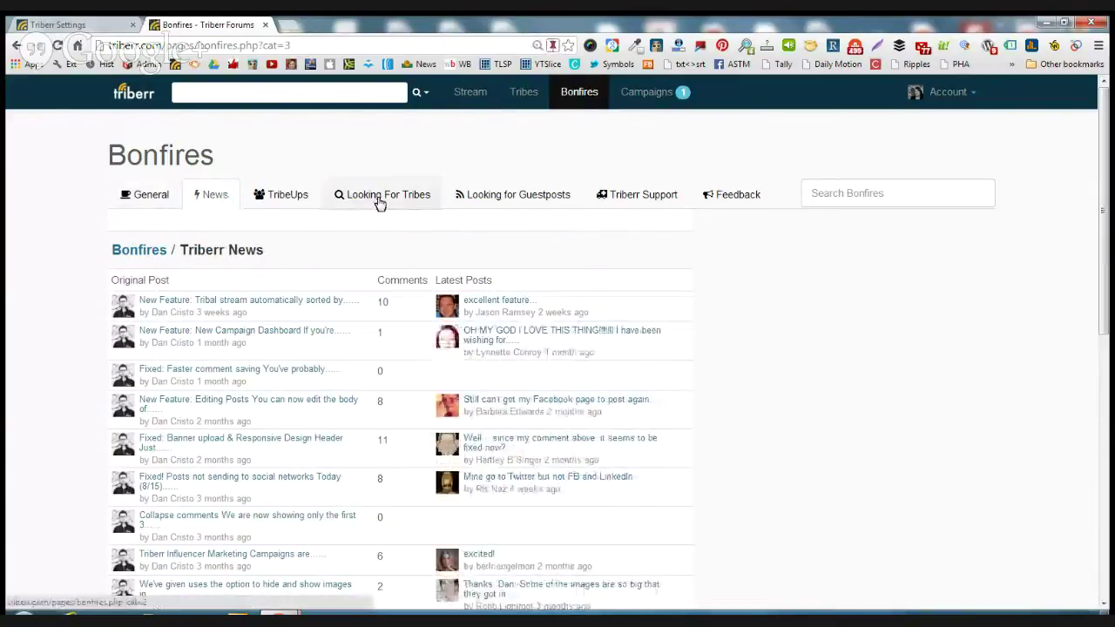
click(378, 202)
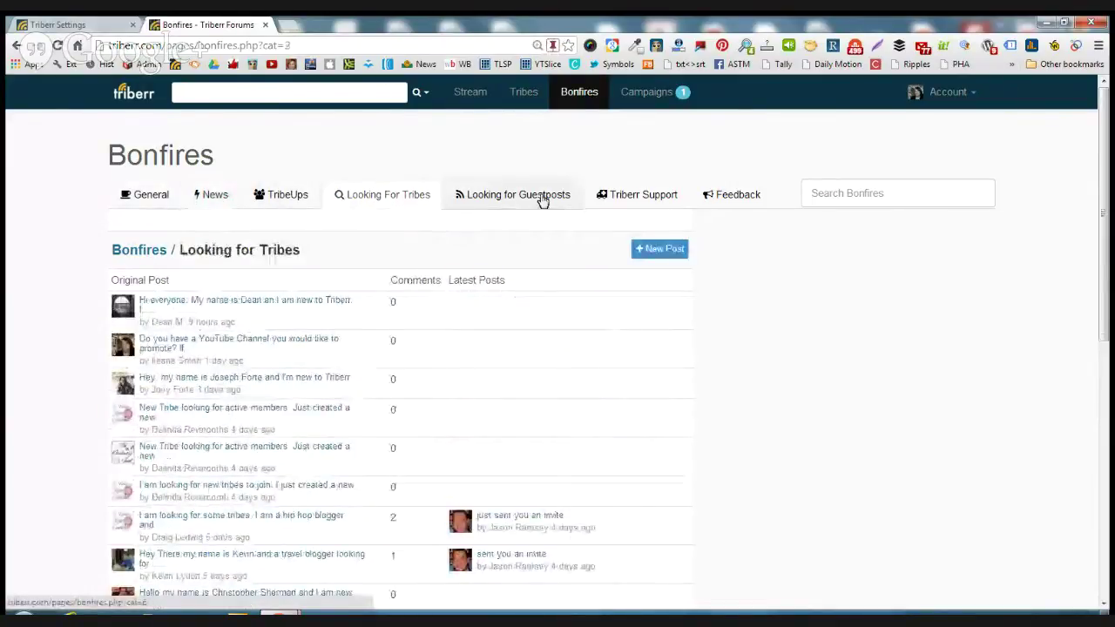
click(499, 199)
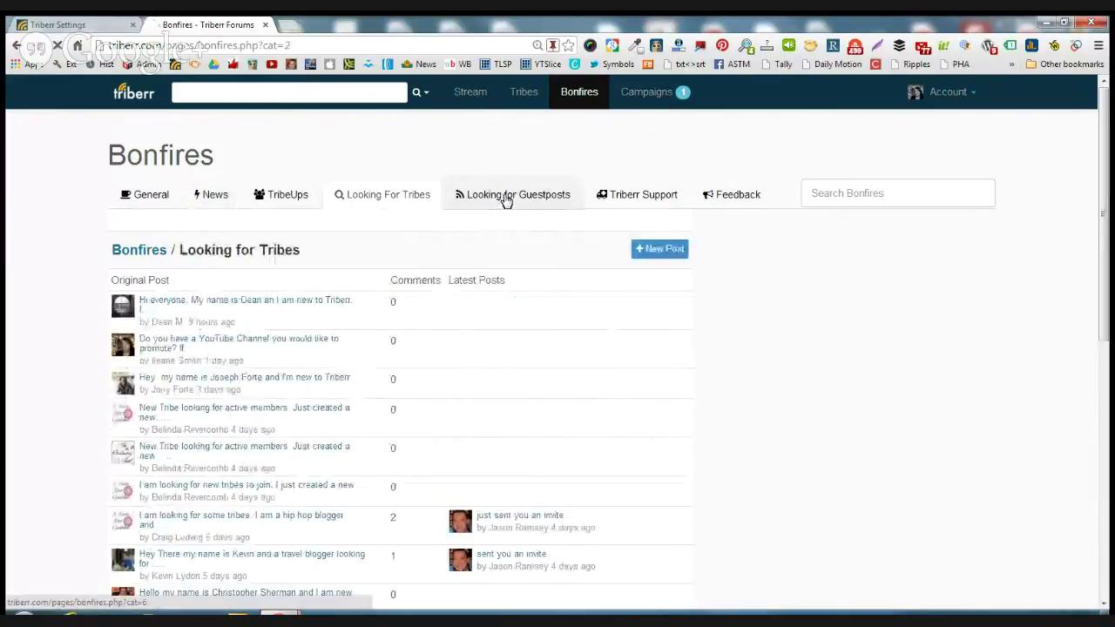
click(640, 197)
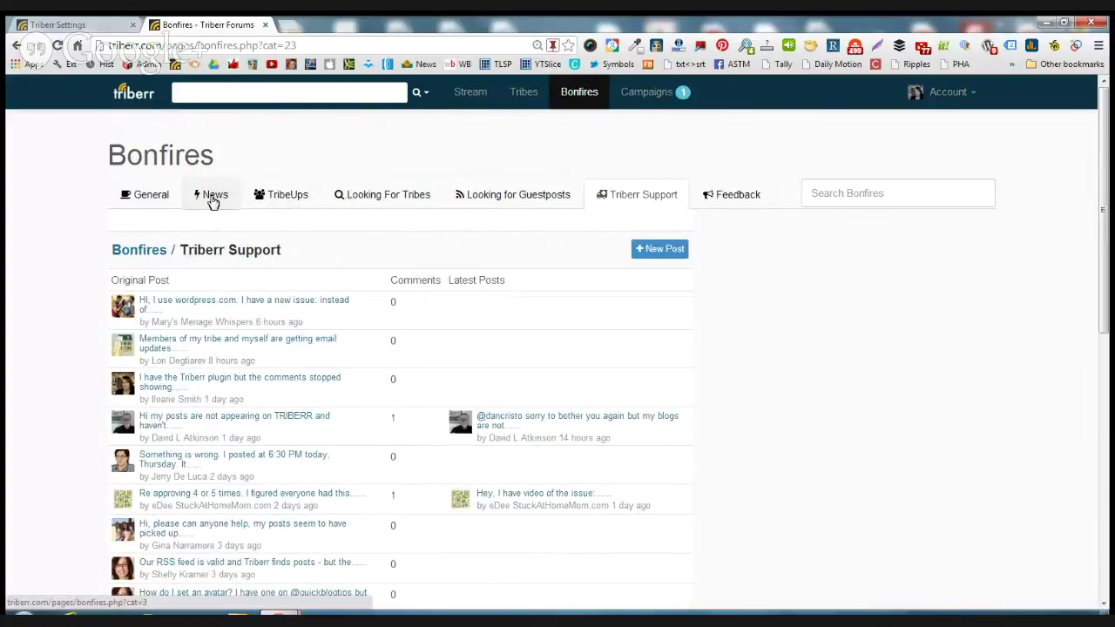
Step: Return to Triberr News, then show the General Bonfire topic list
click(212, 197)
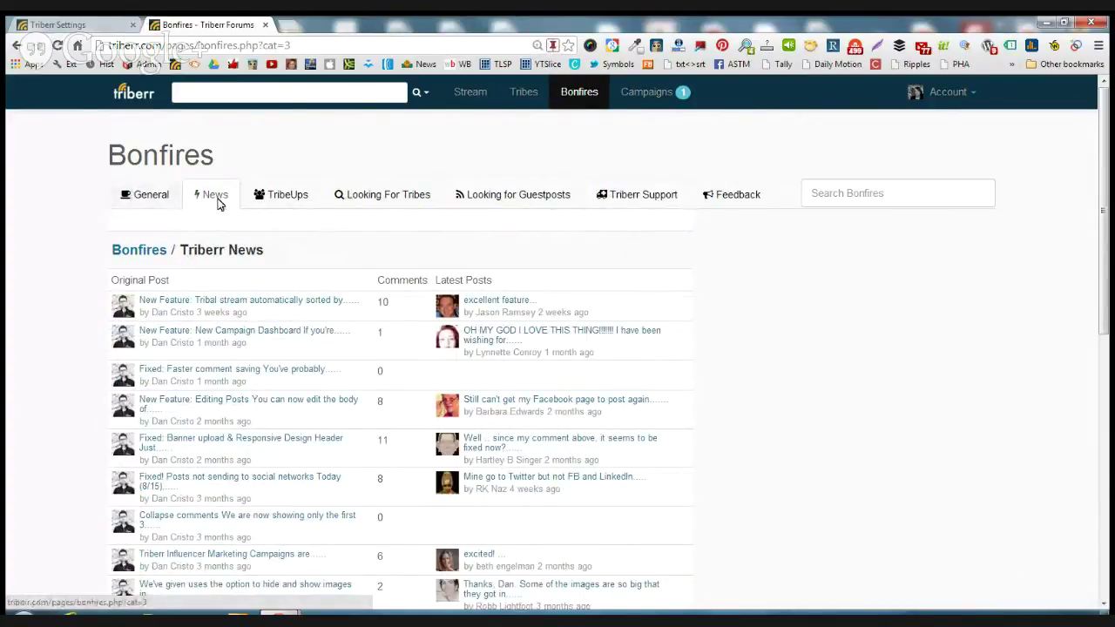
click(139, 197)
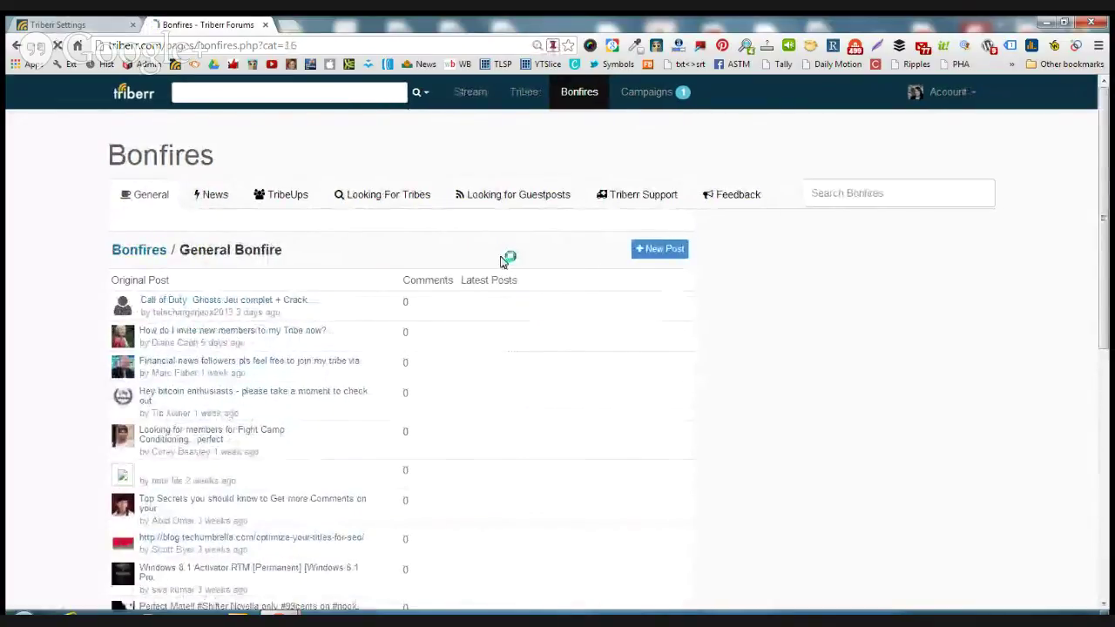
scroll(501, 261, down, 5)
scroll(500, 261, up, 5)
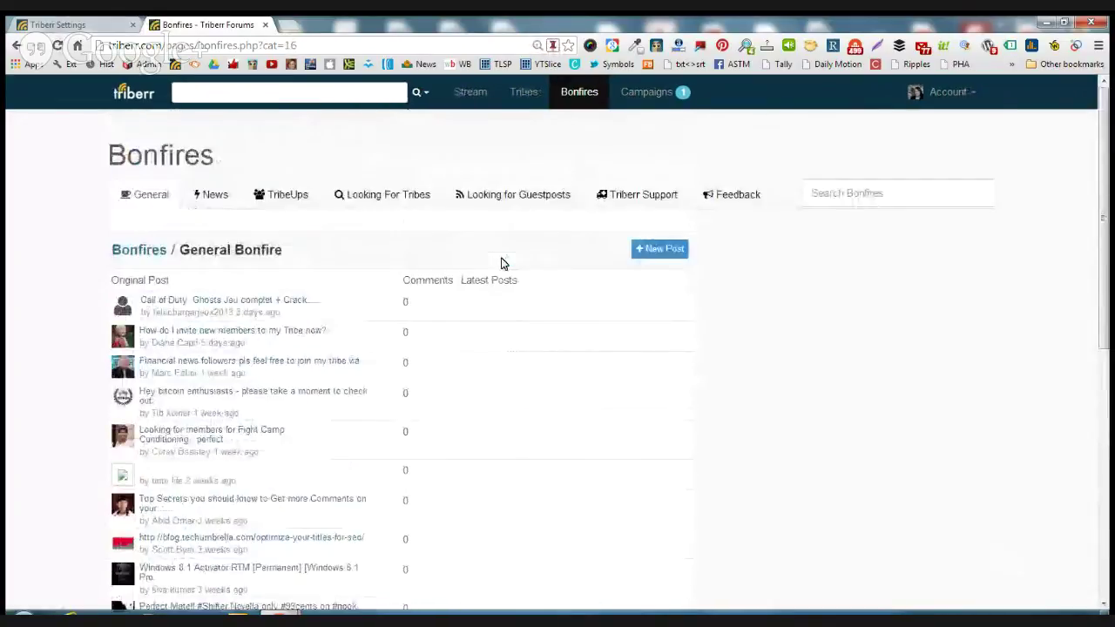
Step: Review the SEO Peer Review campaign's $285 payout under Campaigns, then return to the main stream
click(659, 94)
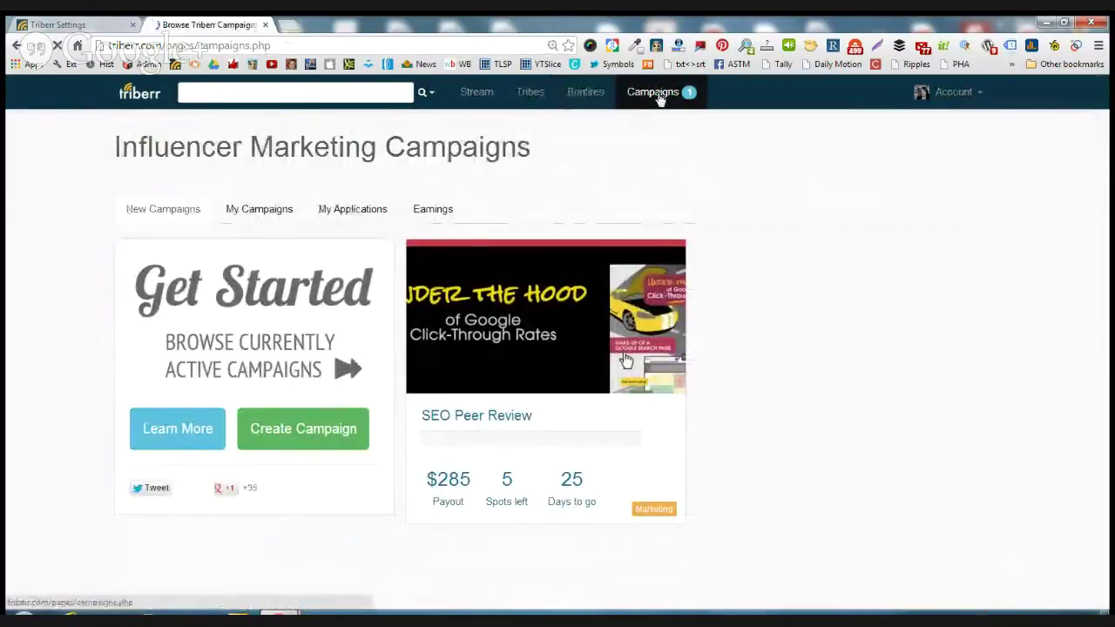
mouse_move(557, 285)
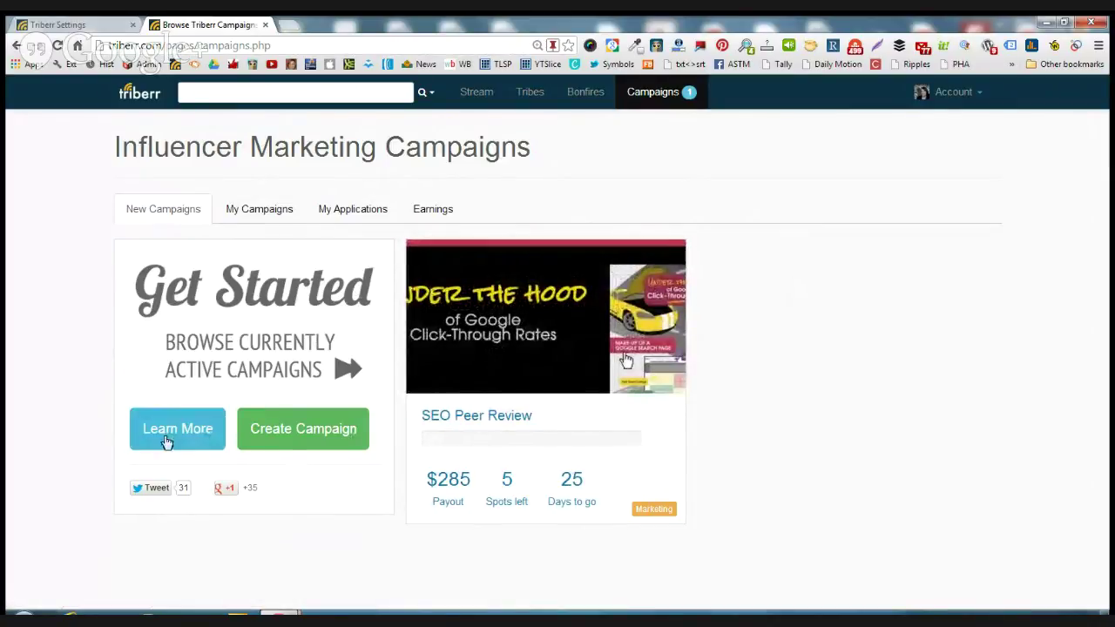
mouse_move(465, 386)
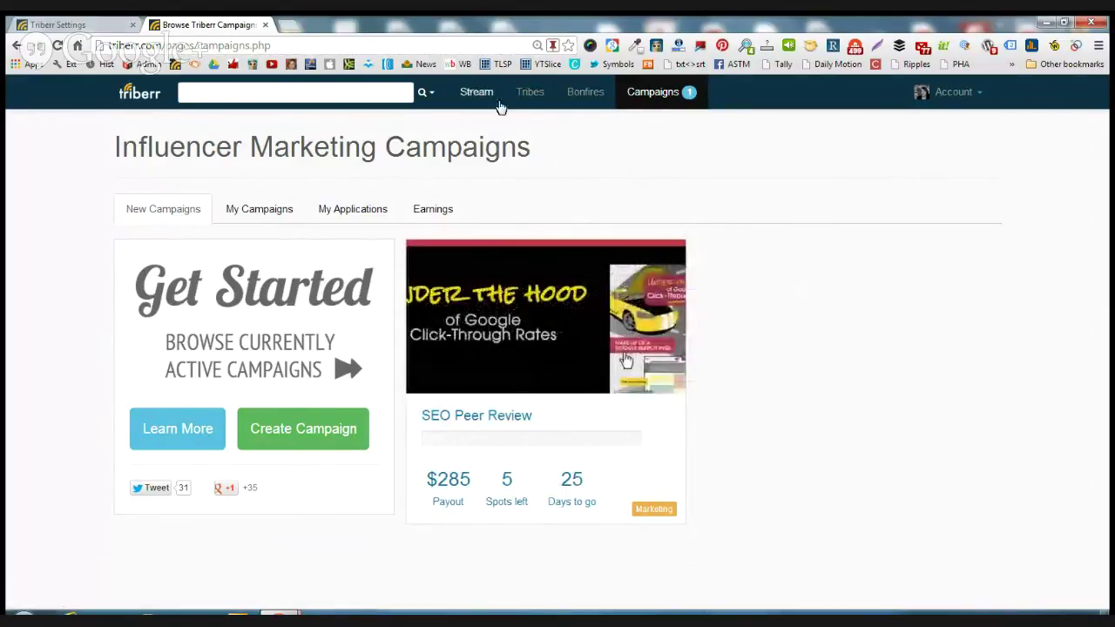
click(475, 96)
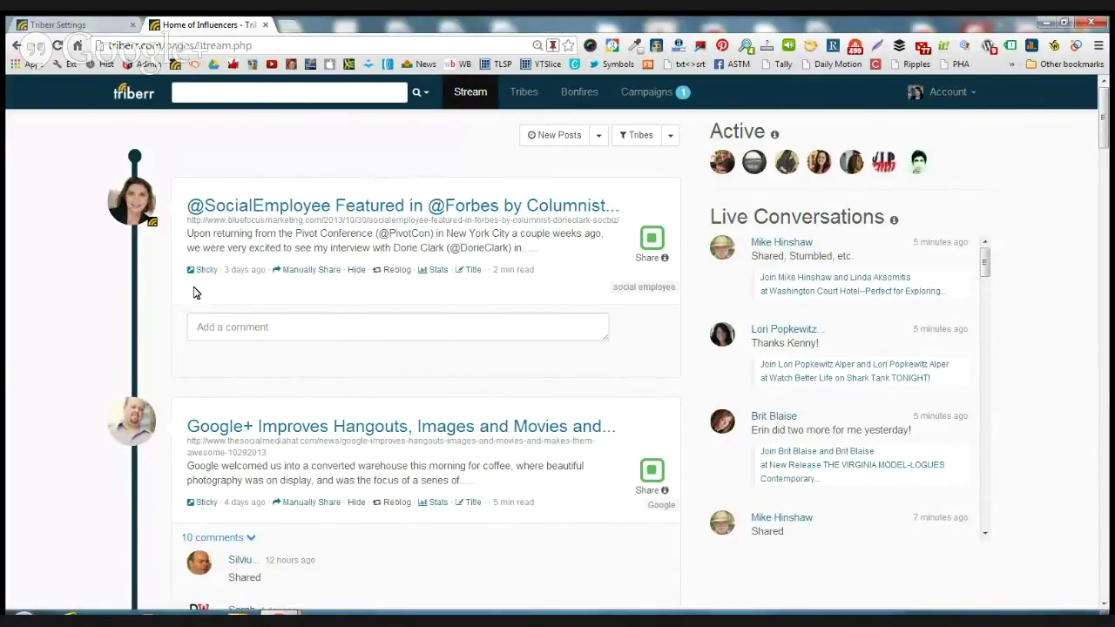
Step: Find the 'Top Marketing Blogs This Week' post in the stream and share it
scroll(202, 279, down, 2)
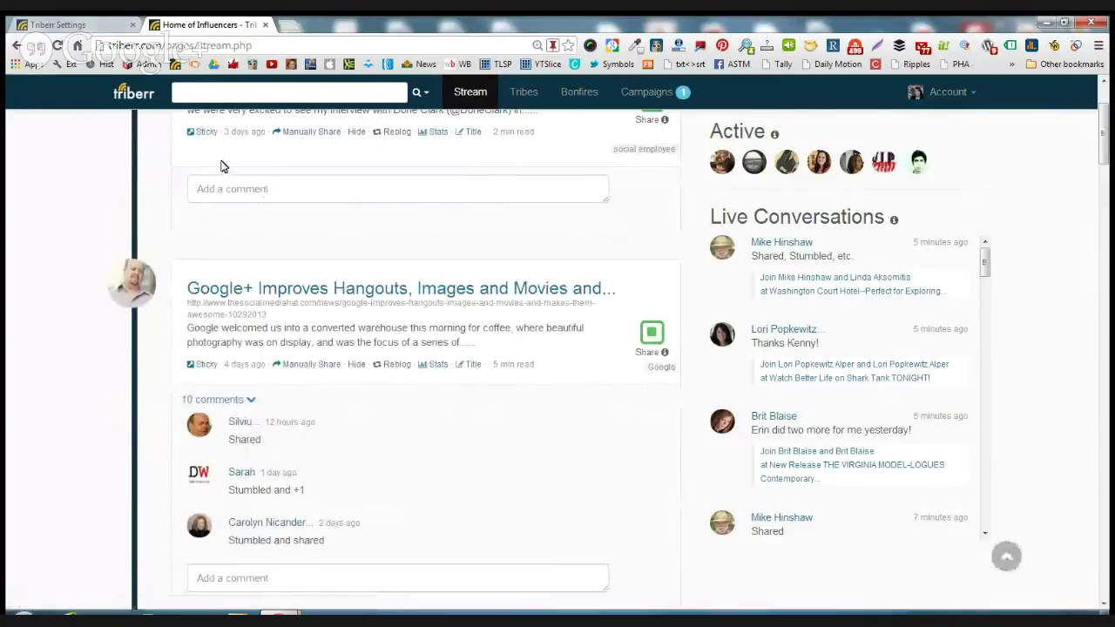
scroll(323, 258, down, 3)
scroll(324, 259, down, 6)
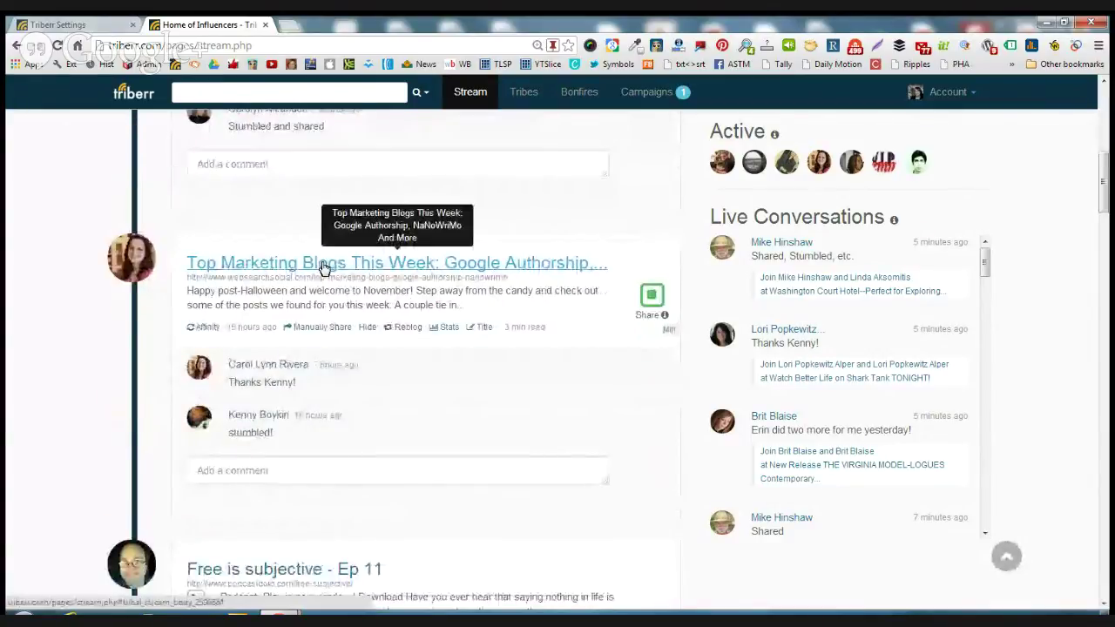
scroll(322, 258, up, 4)
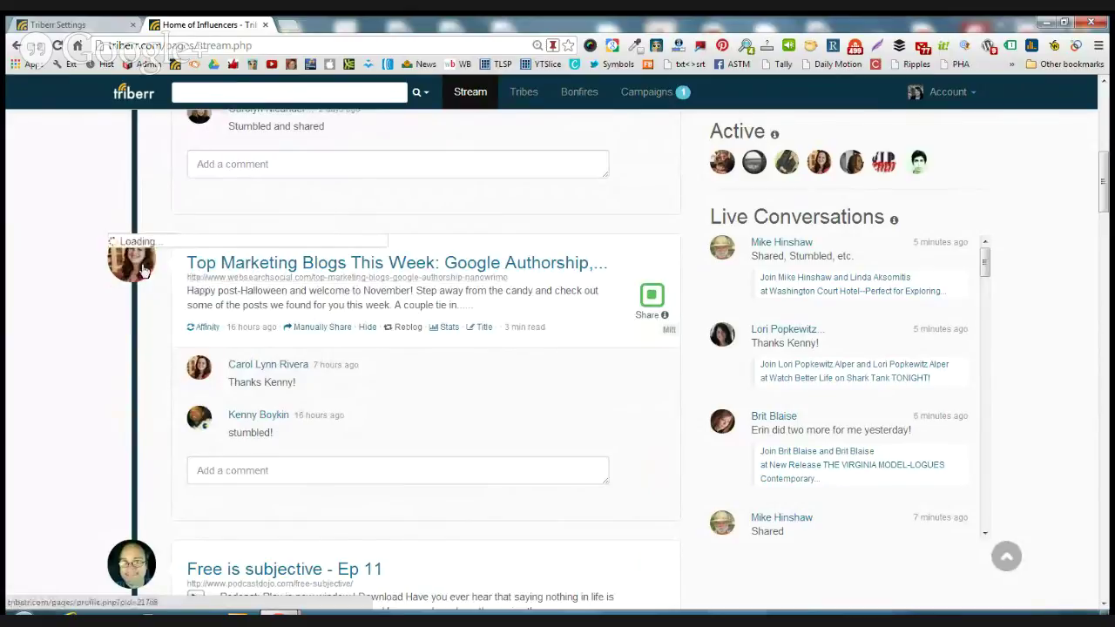
mouse_move(135, 268)
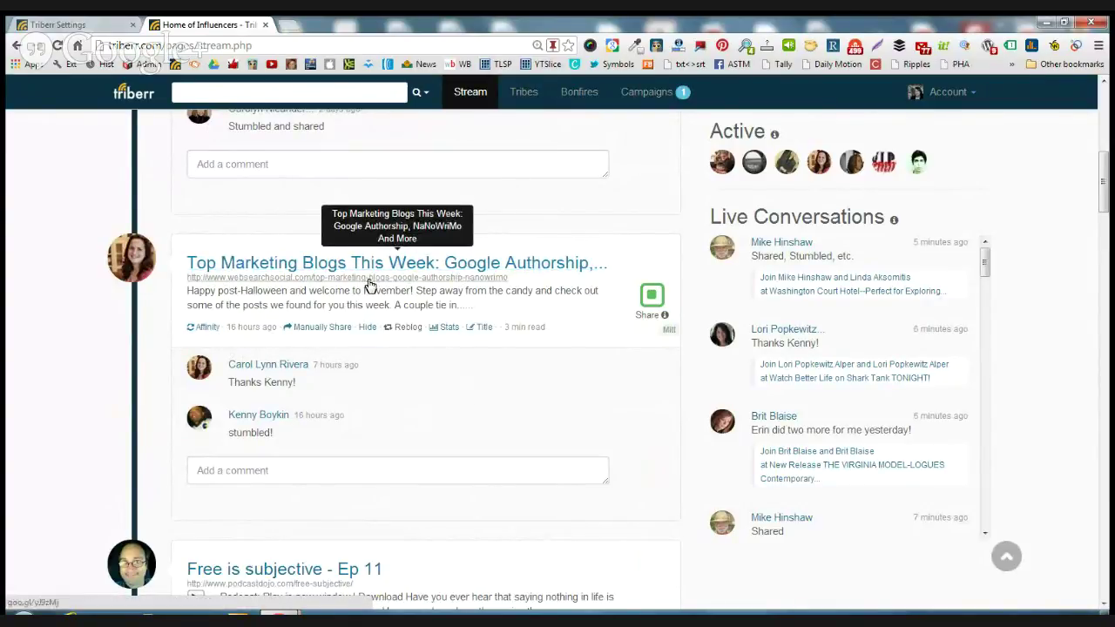
click(653, 299)
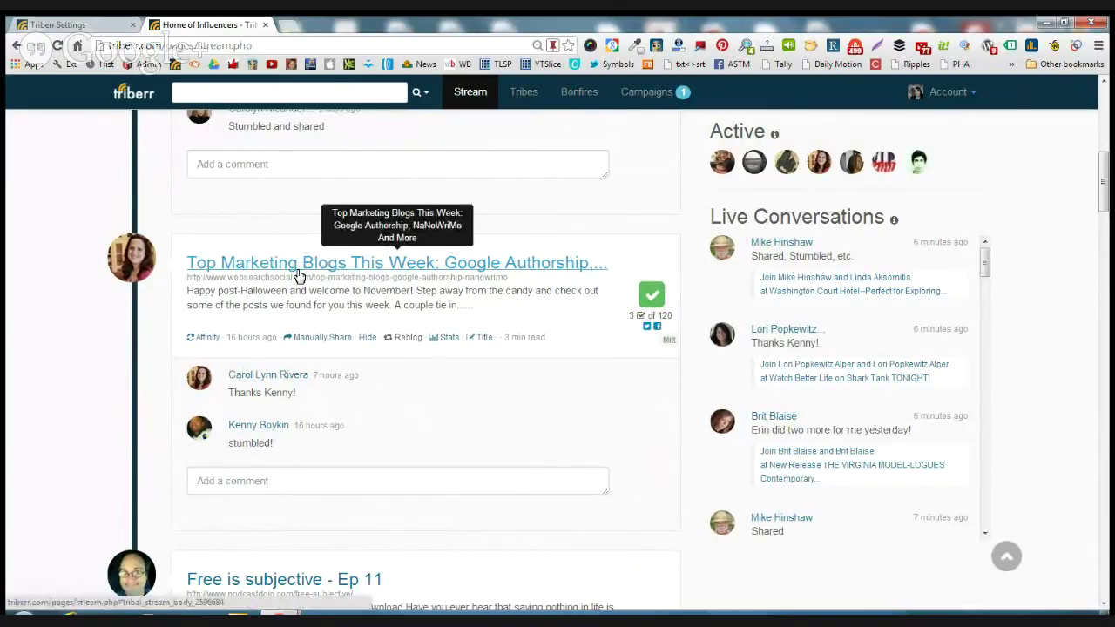
scroll(247, 261, up, 2)
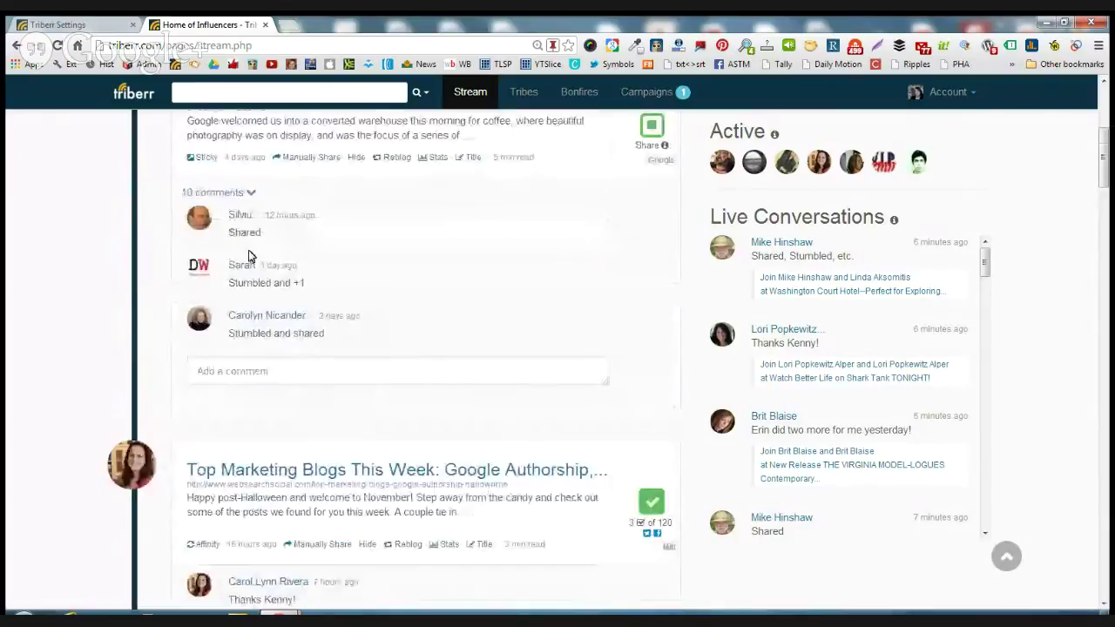
scroll(450, 391, down, 5)
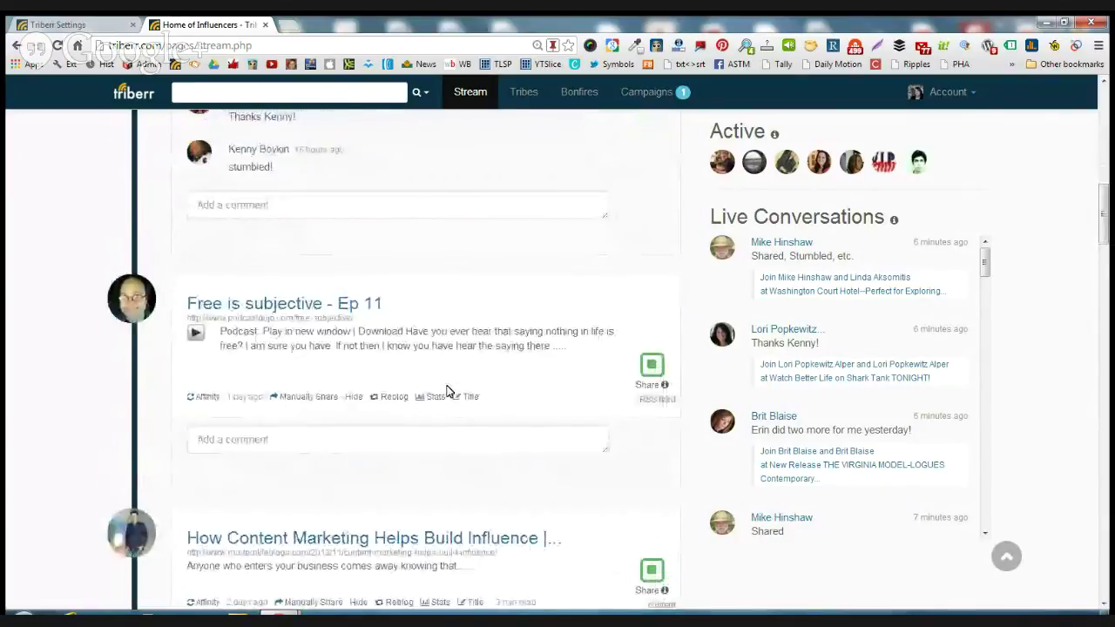
scroll(451, 391, down, 4)
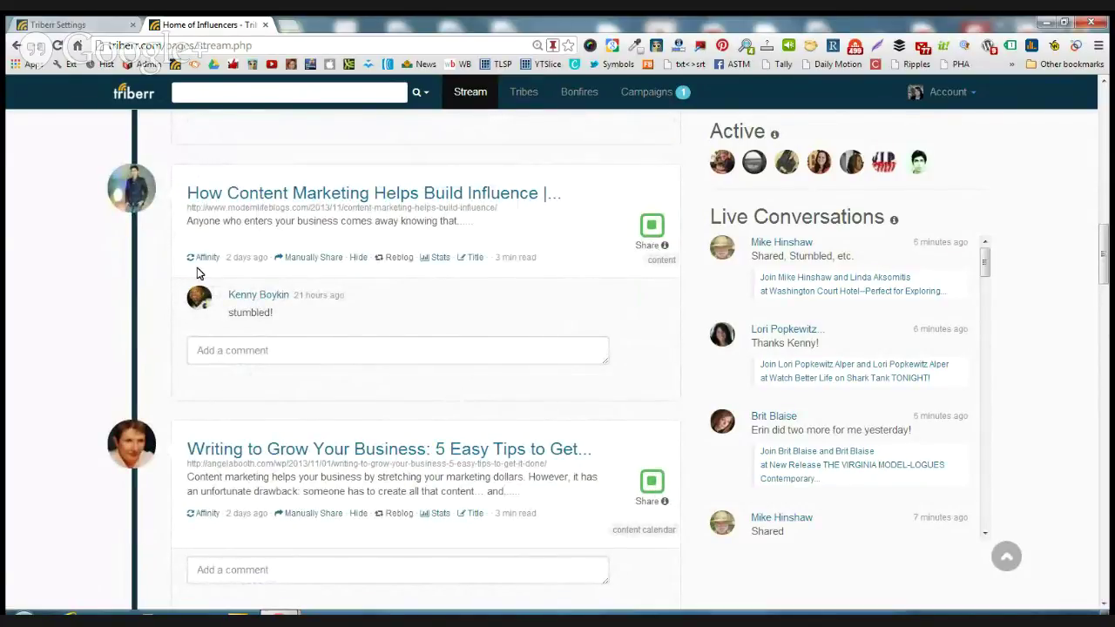
scroll(397, 310, down, 4)
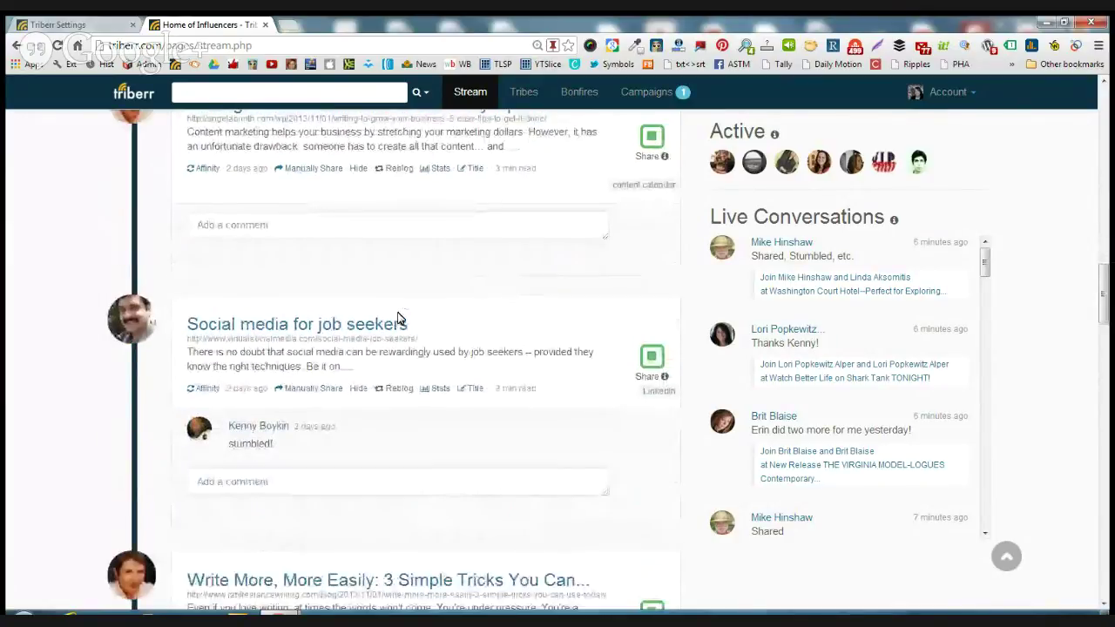
scroll(397, 317, down, 3)
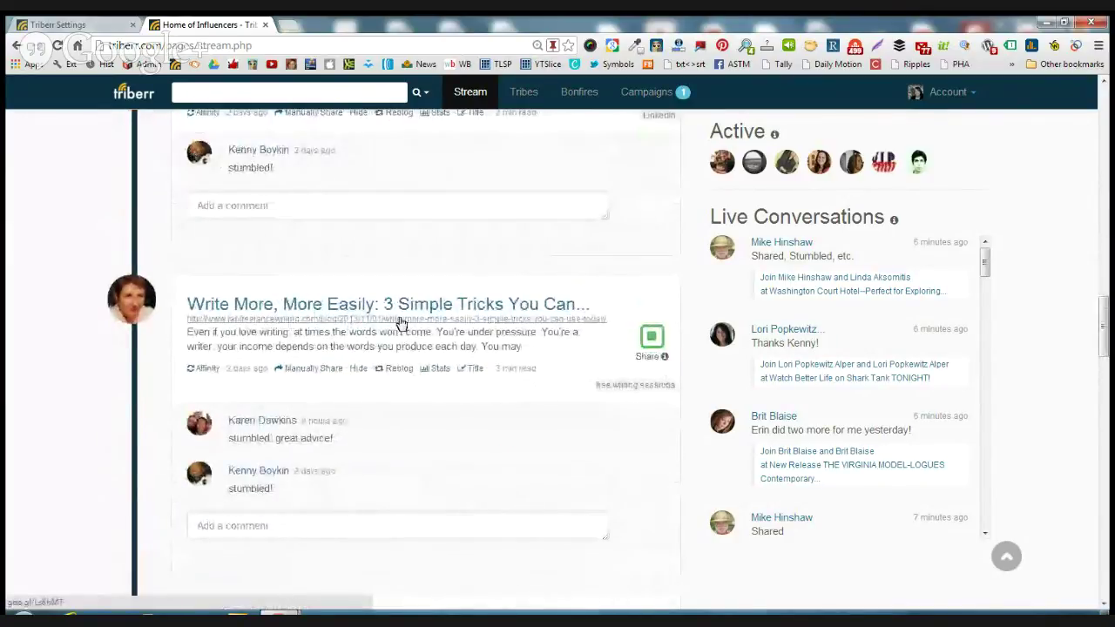
scroll(478, 477, up, 5)
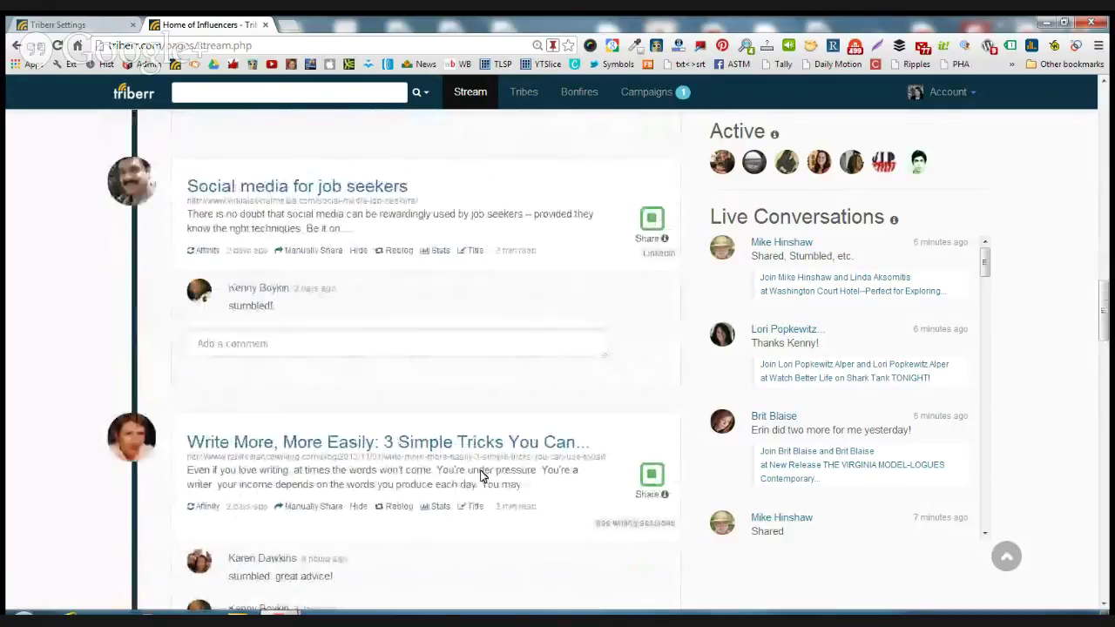
scroll(481, 470, up, 15)
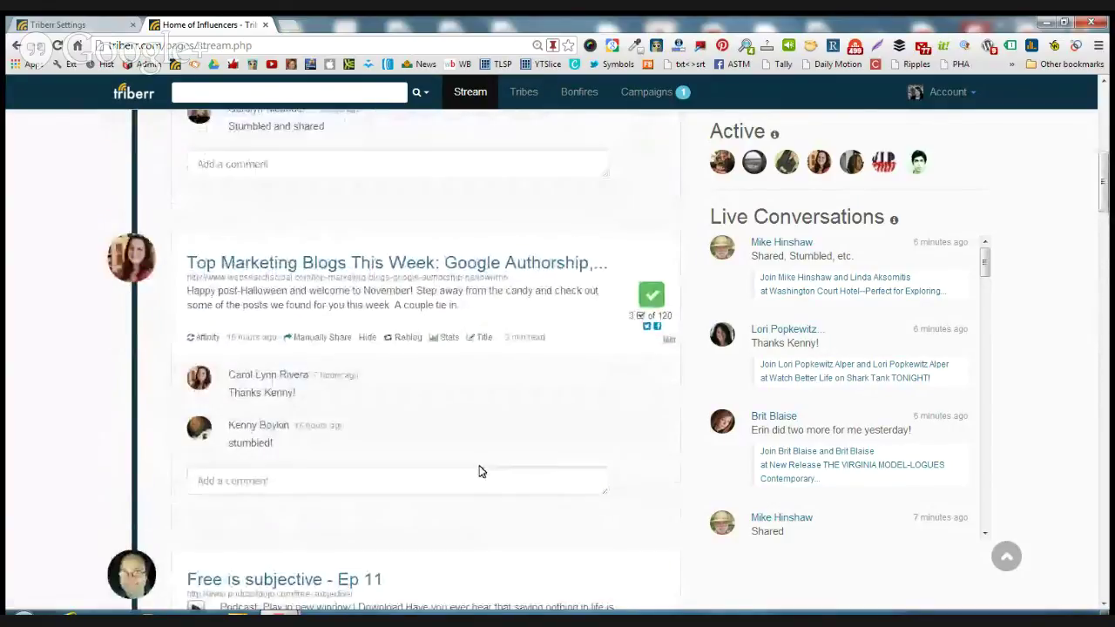
scroll(480, 467, up, 3)
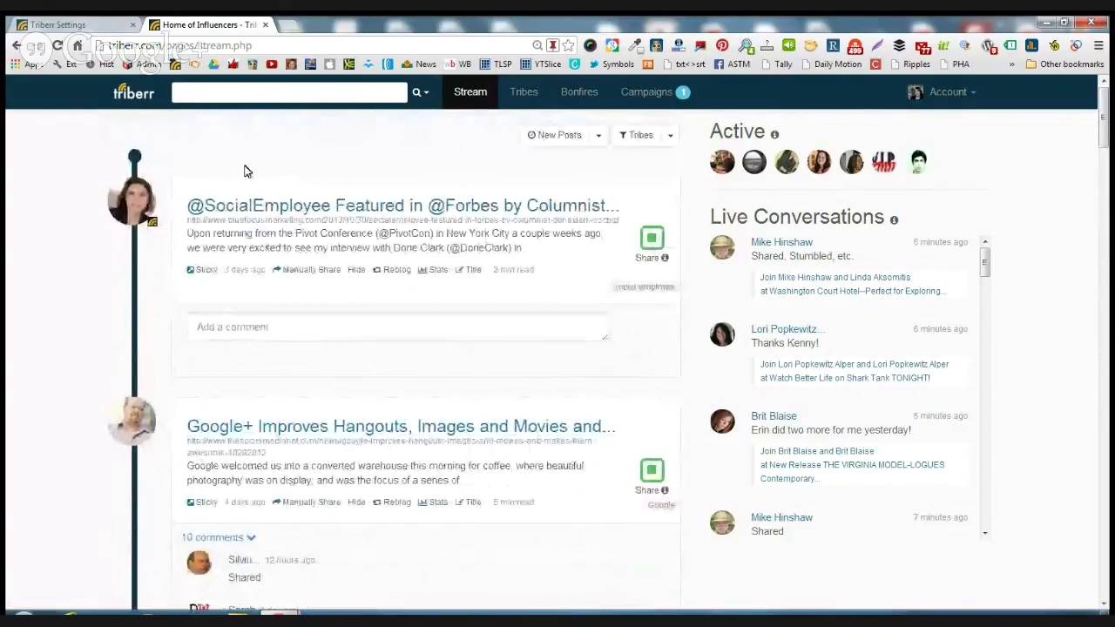